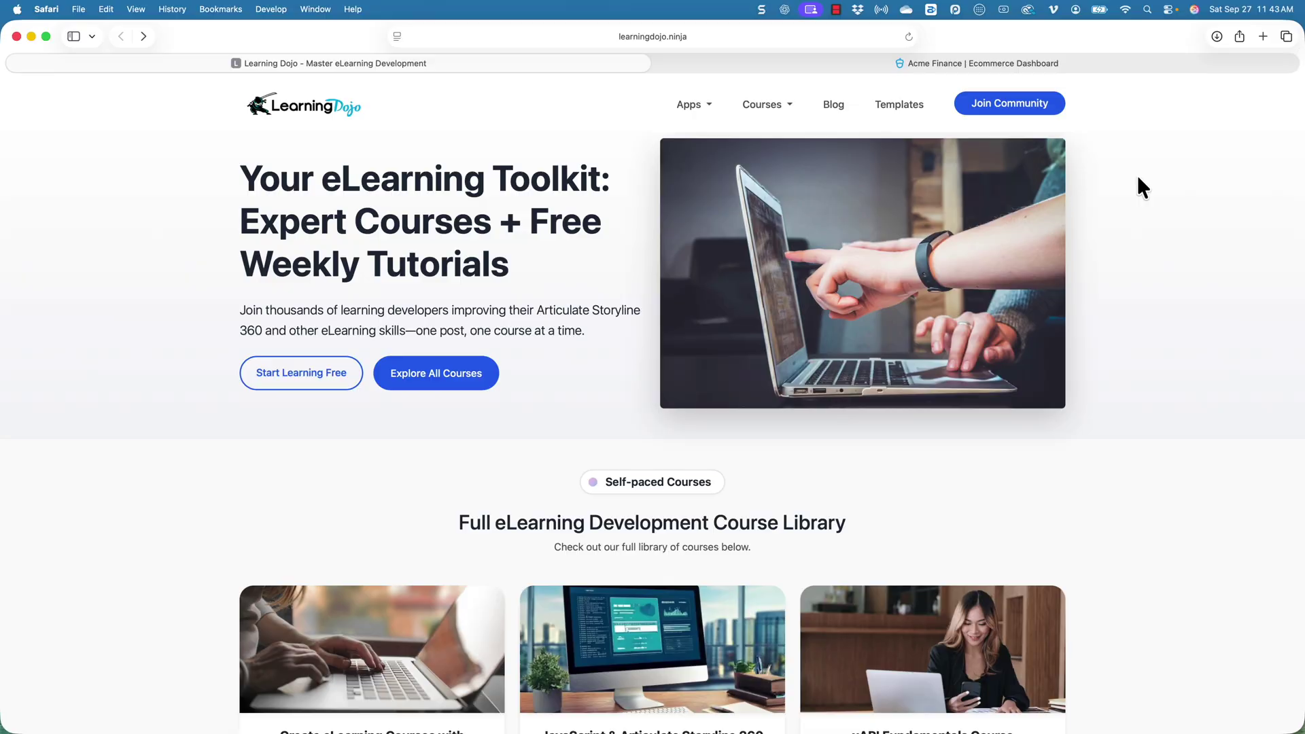
Step: Switch Safari to the Acme Finance Ecommerce Dashboard tab and bring up Snagit's capture panel
click(955, 65)
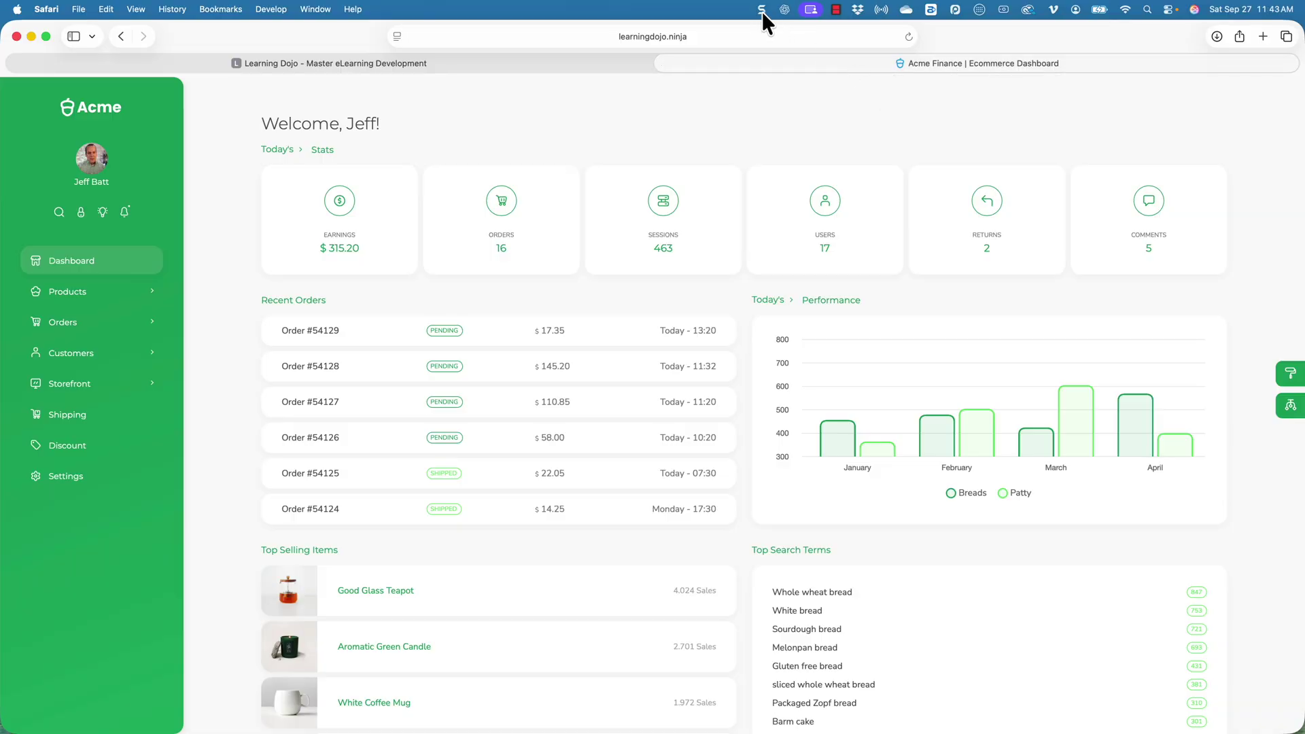
click(762, 11)
Step: Keep Steps as Snagit's selection type and start the step capture
click(720, 40)
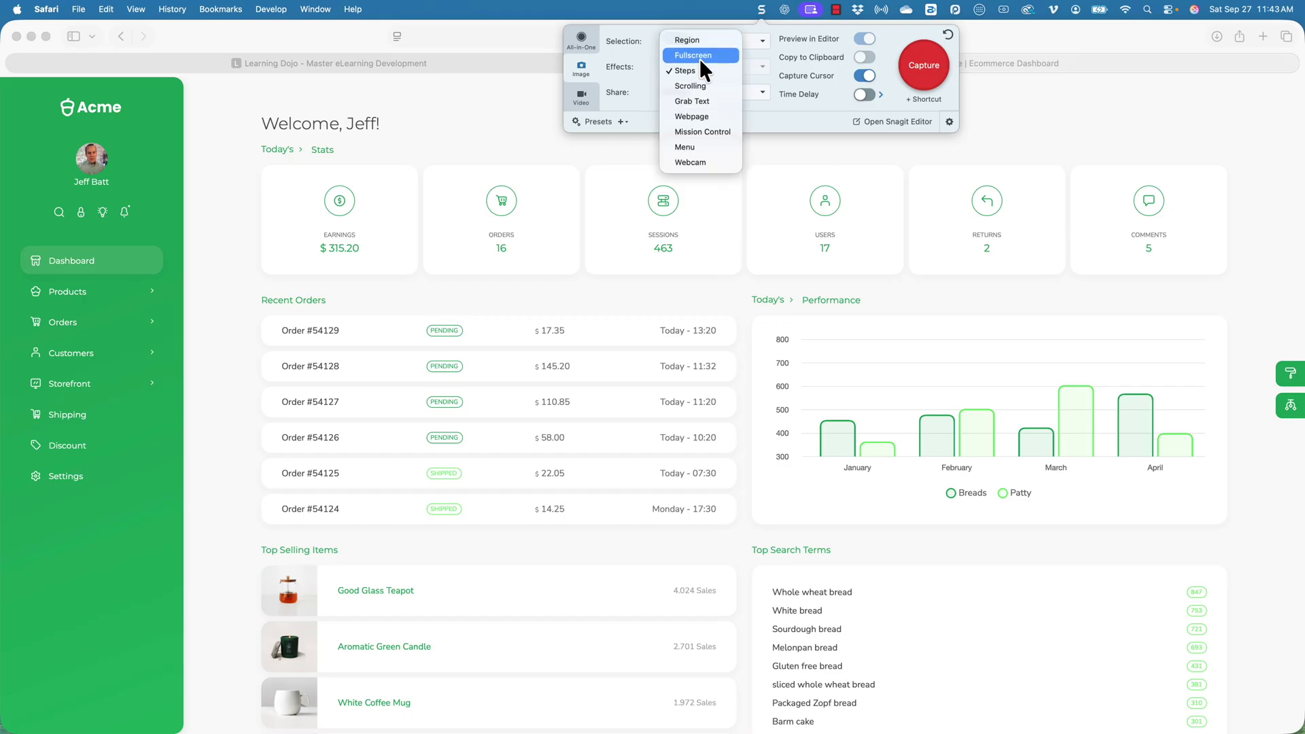
click(661, 70)
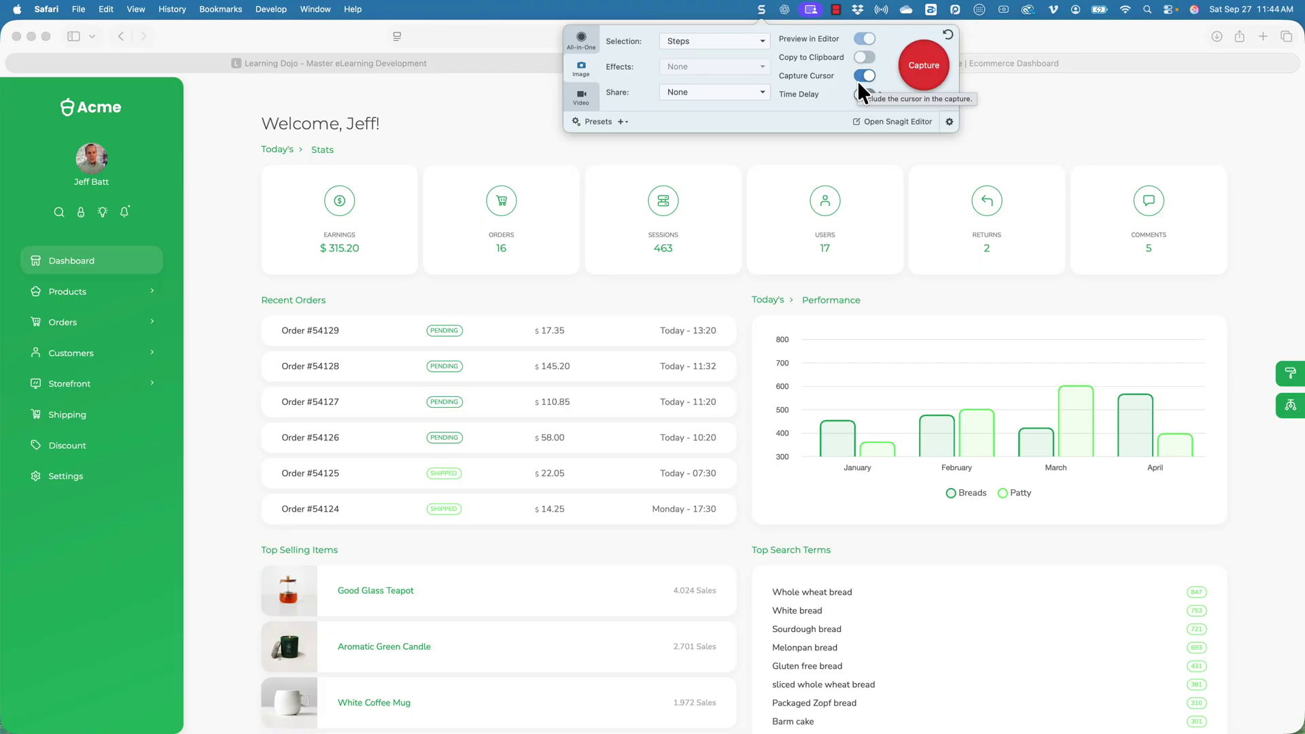
click(932, 72)
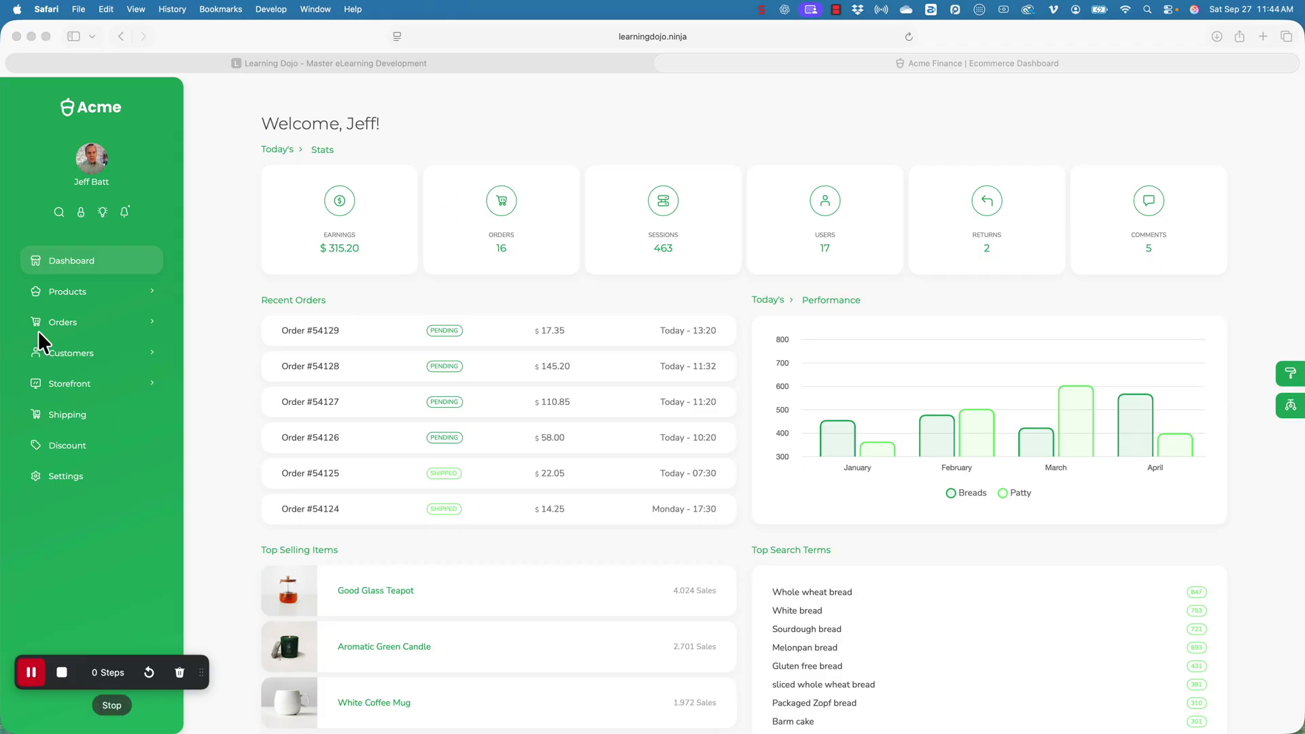
Step: Record a test step, allow SnagitHelper screen access, then restart the capture at 0 steps
click(193, 290)
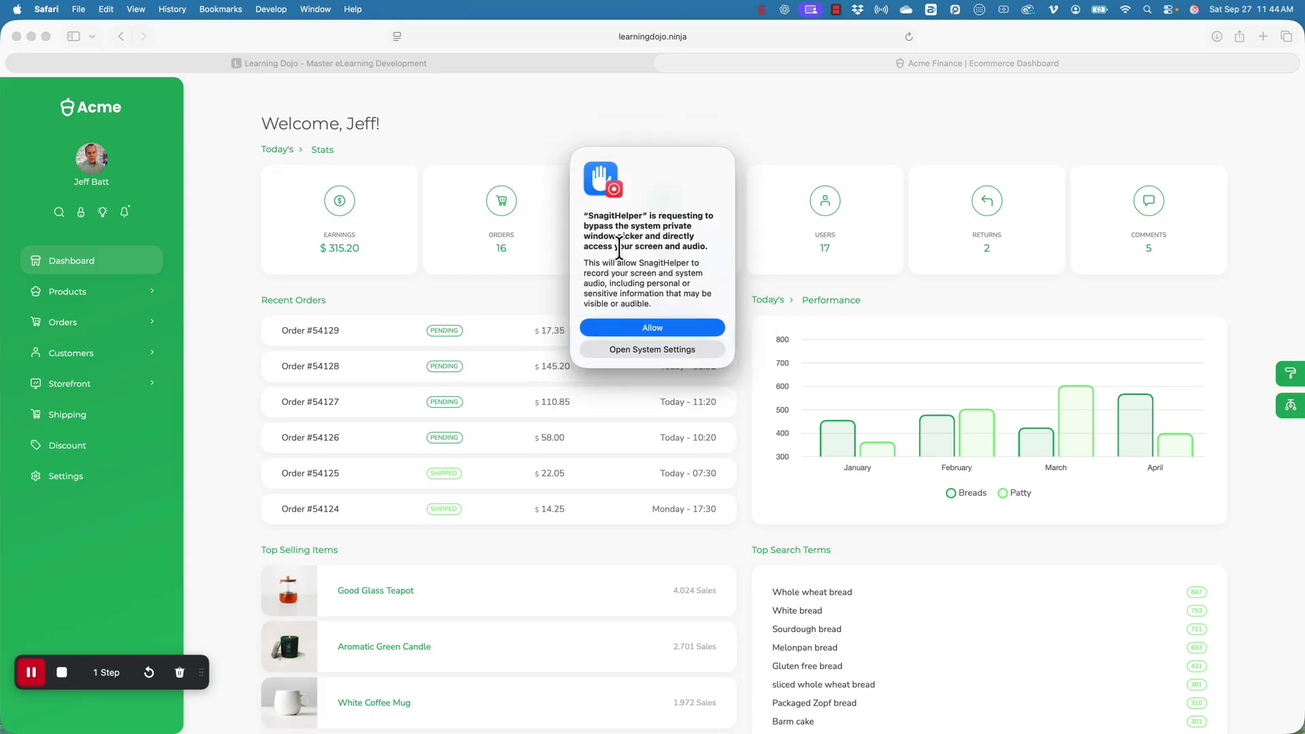
click(654, 329)
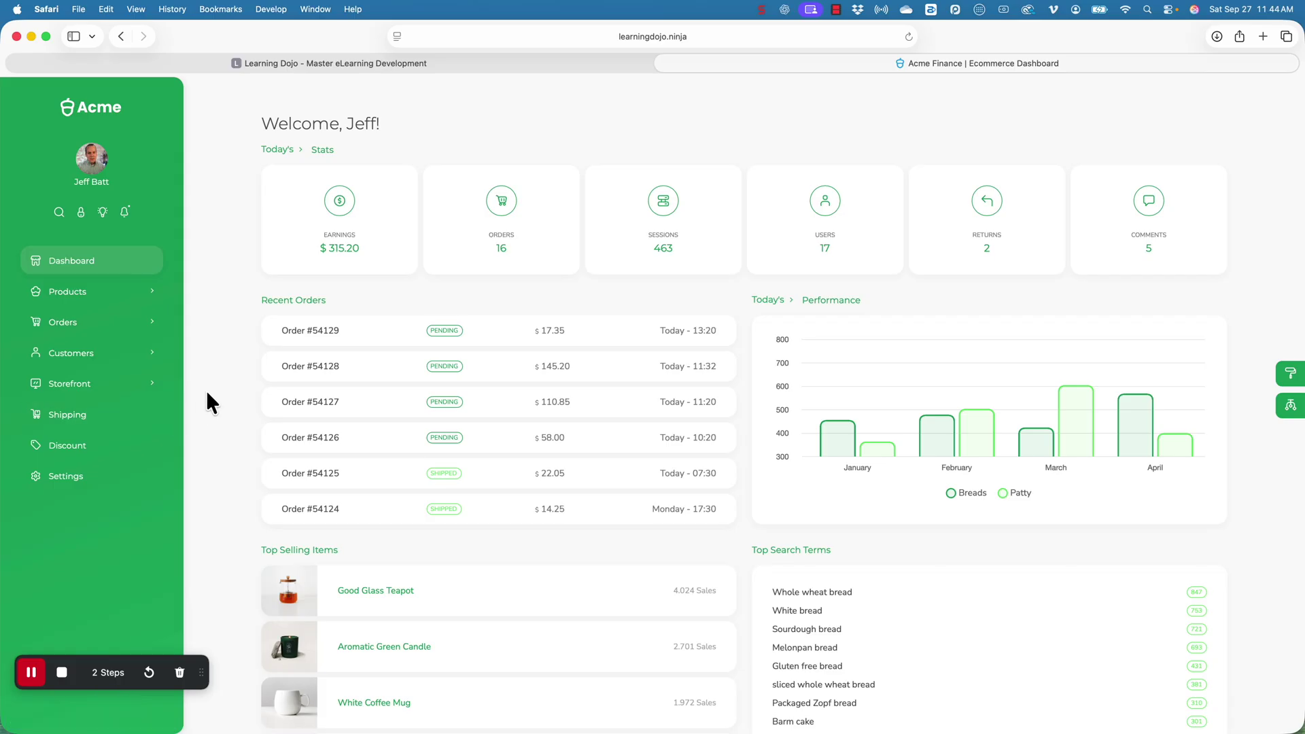
click(157, 673)
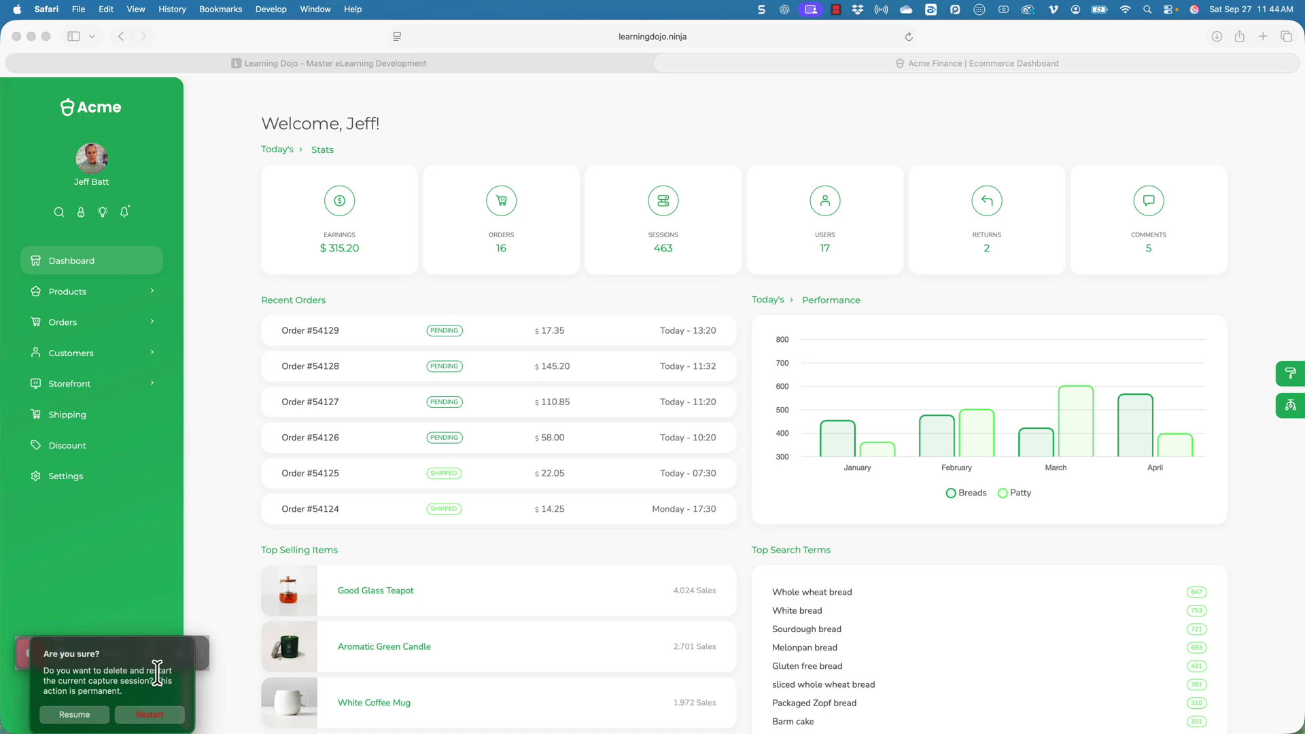
click(158, 719)
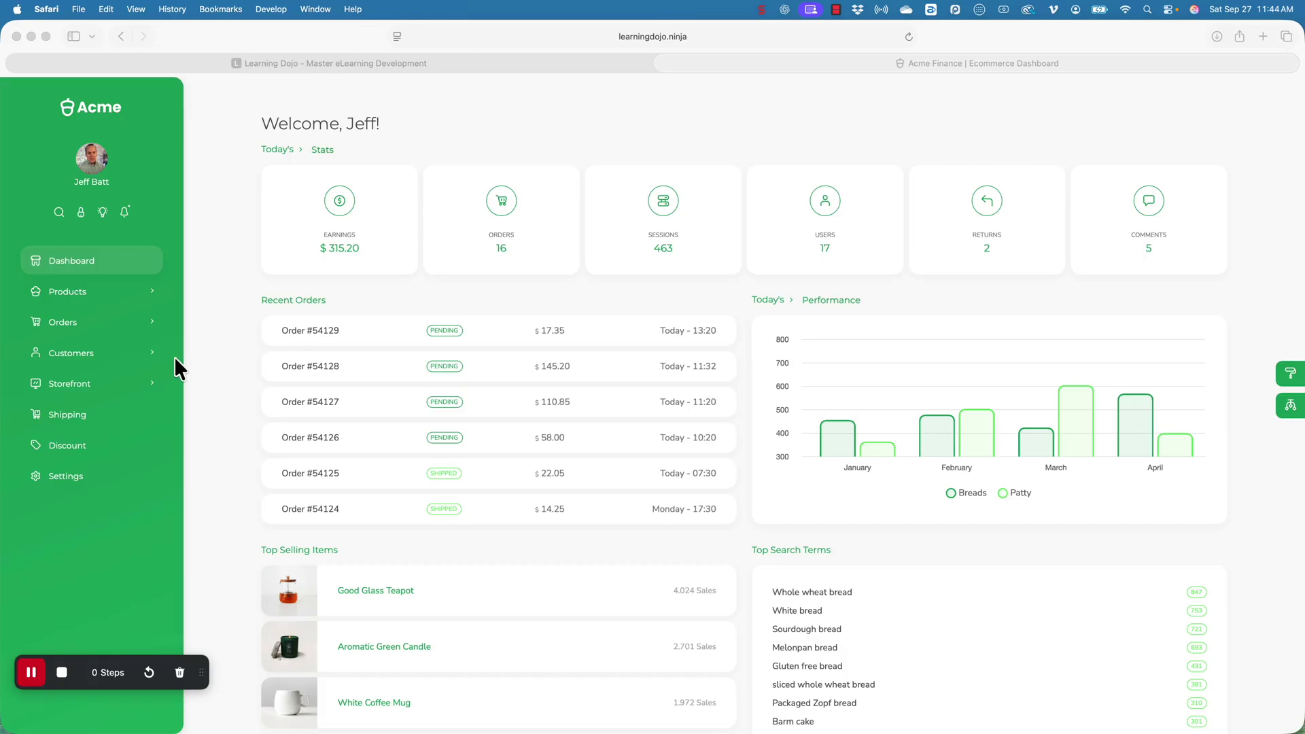
Step: Record opening Wooden Animal Toys and adding 'Type in something' to its Details, then stop
click(204, 275)
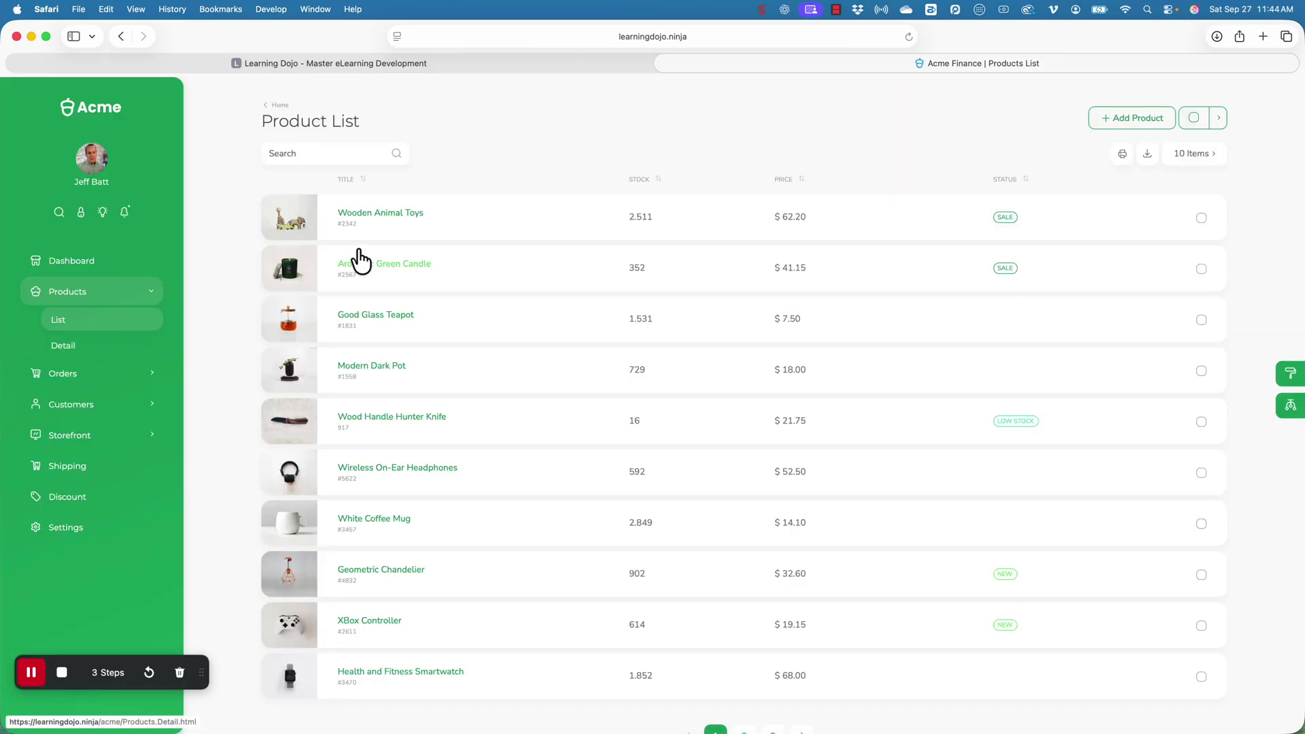
click(401, 216)
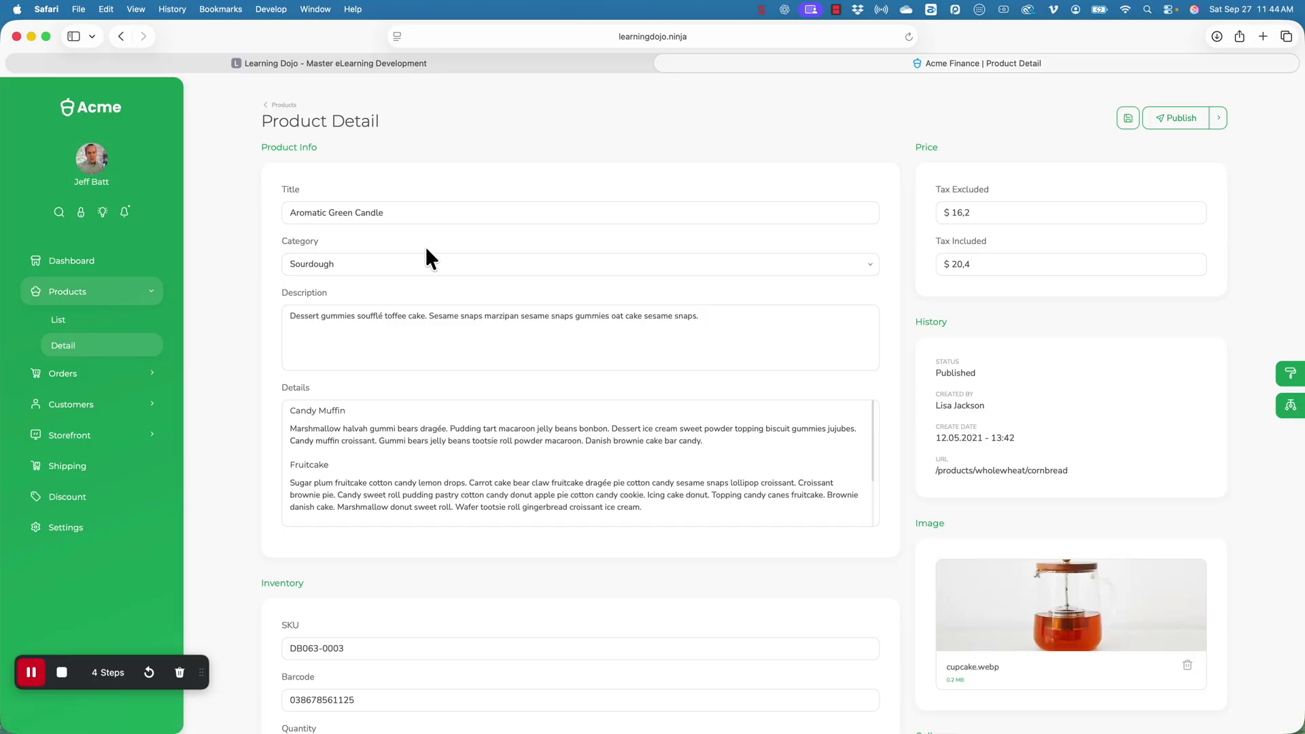
click(752, 518)
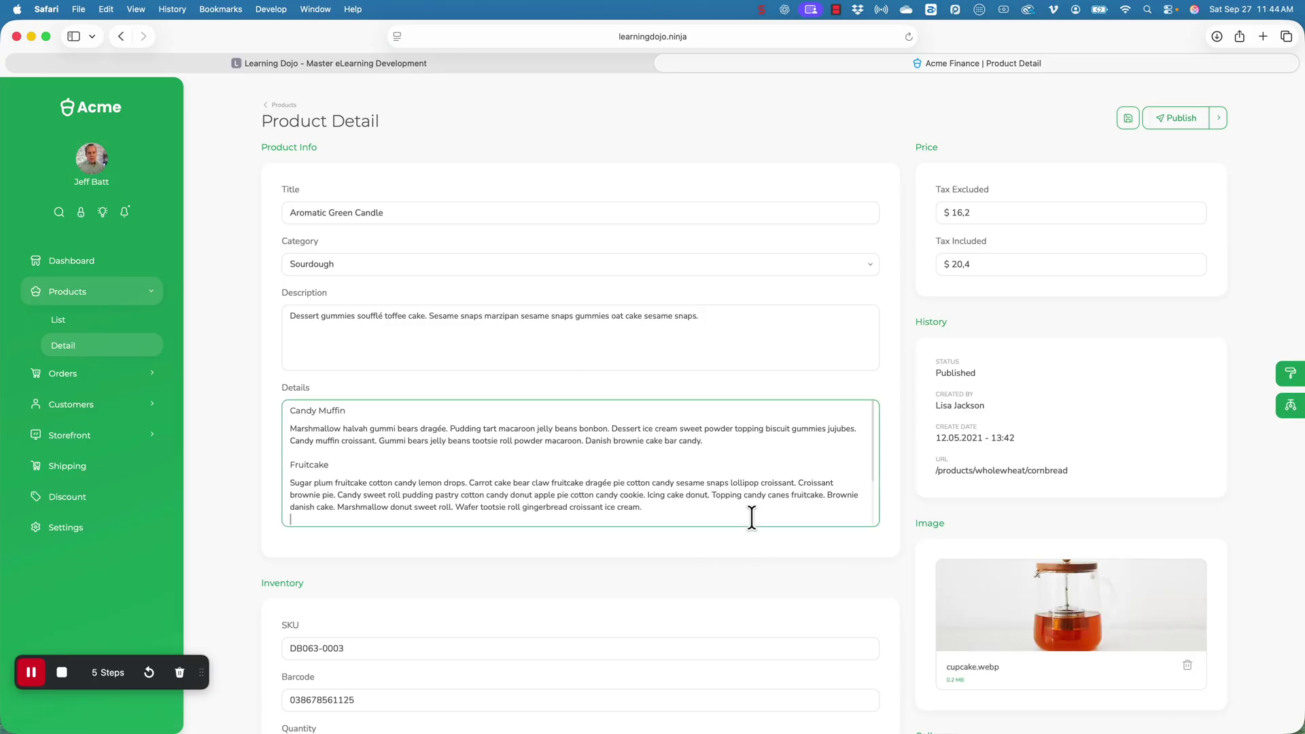
key(Return)
text(Type in something)
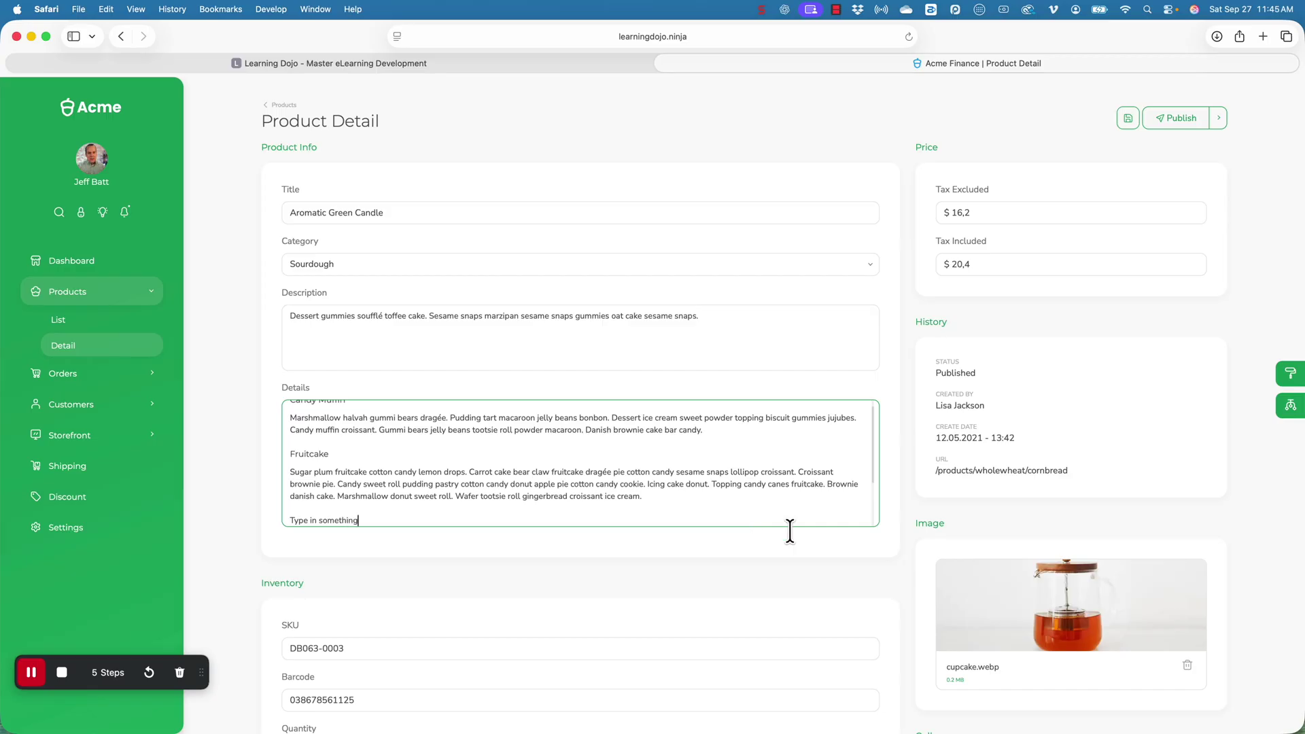
click(813, 575)
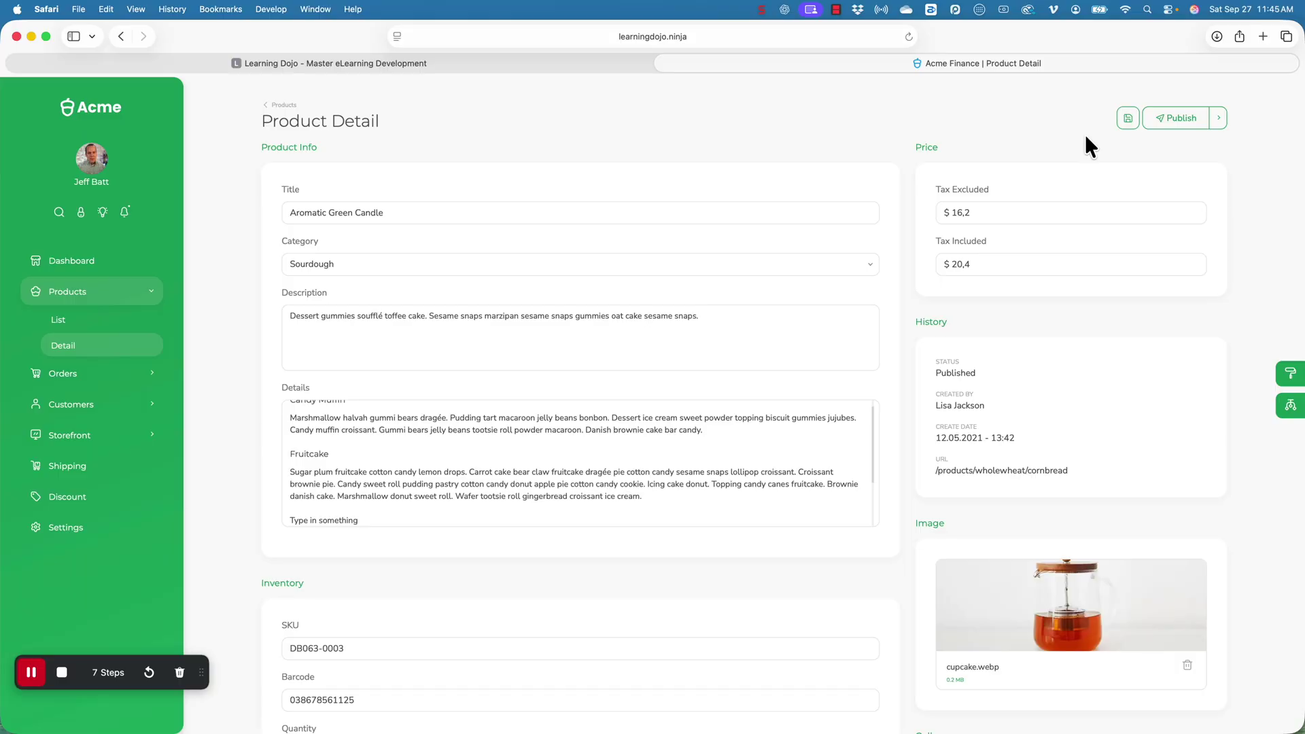
click(61, 673)
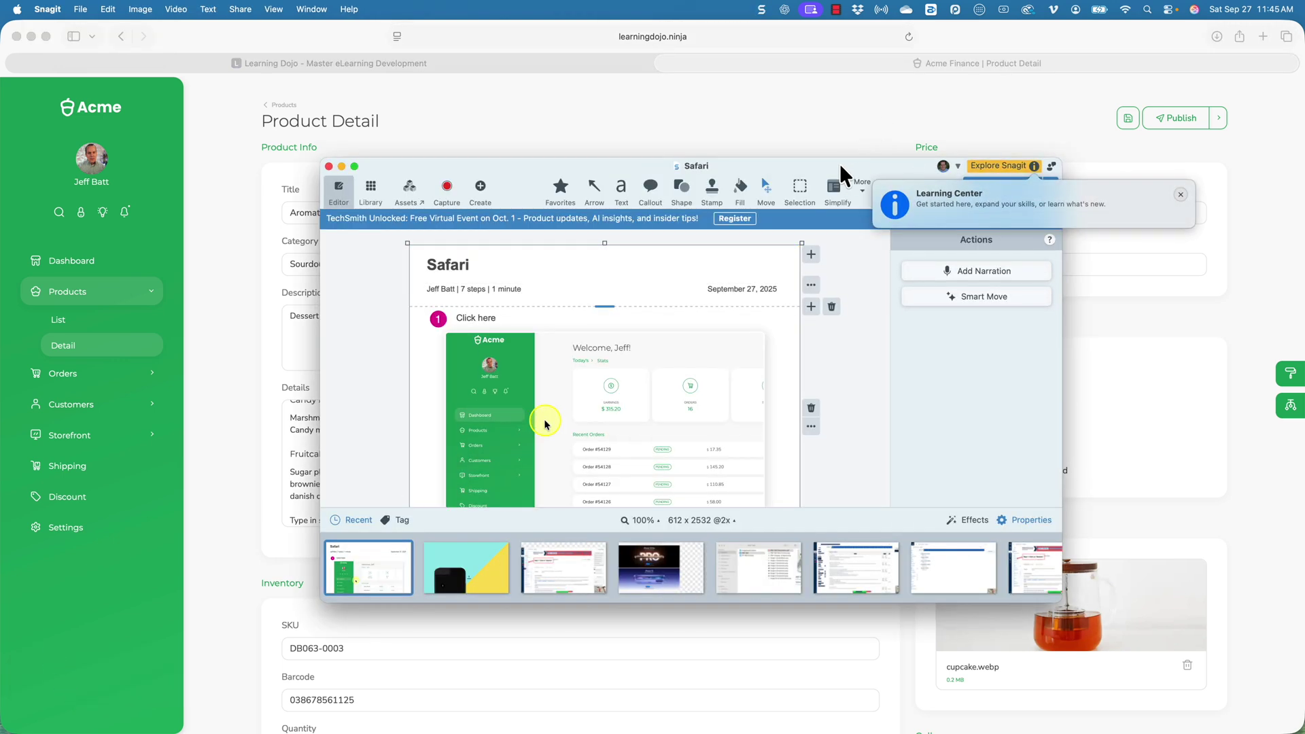
Step: Maximize the editor, close Learning Center, and replace the 'Safari' title with 'Update a Product'
double_click(839, 164)
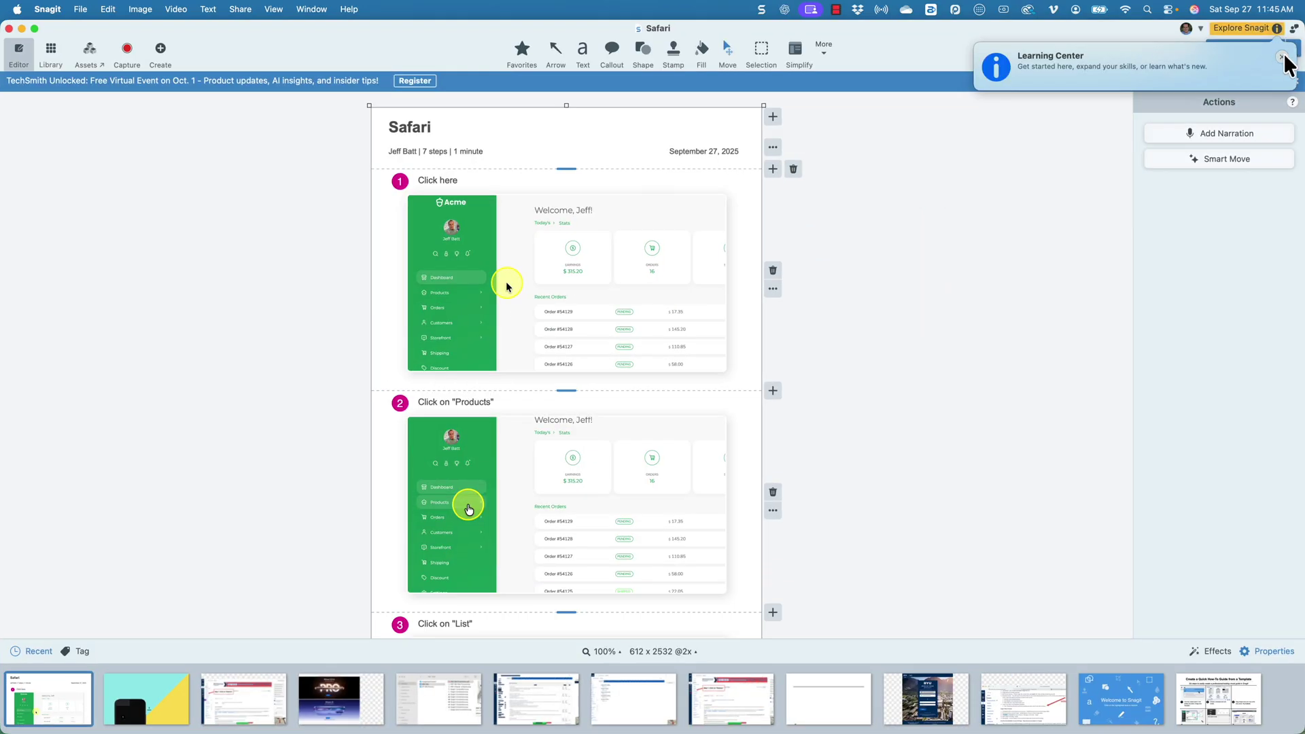
click(1283, 57)
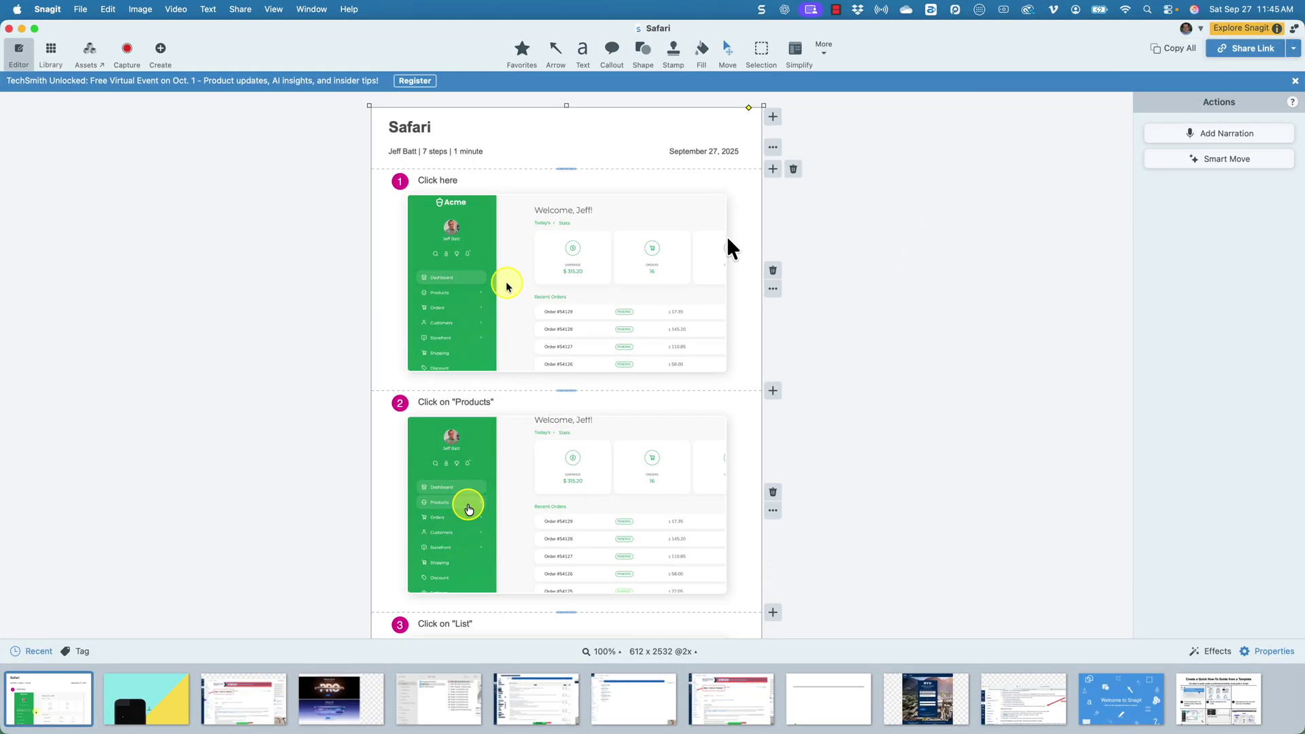
click(480, 128)
click(420, 132)
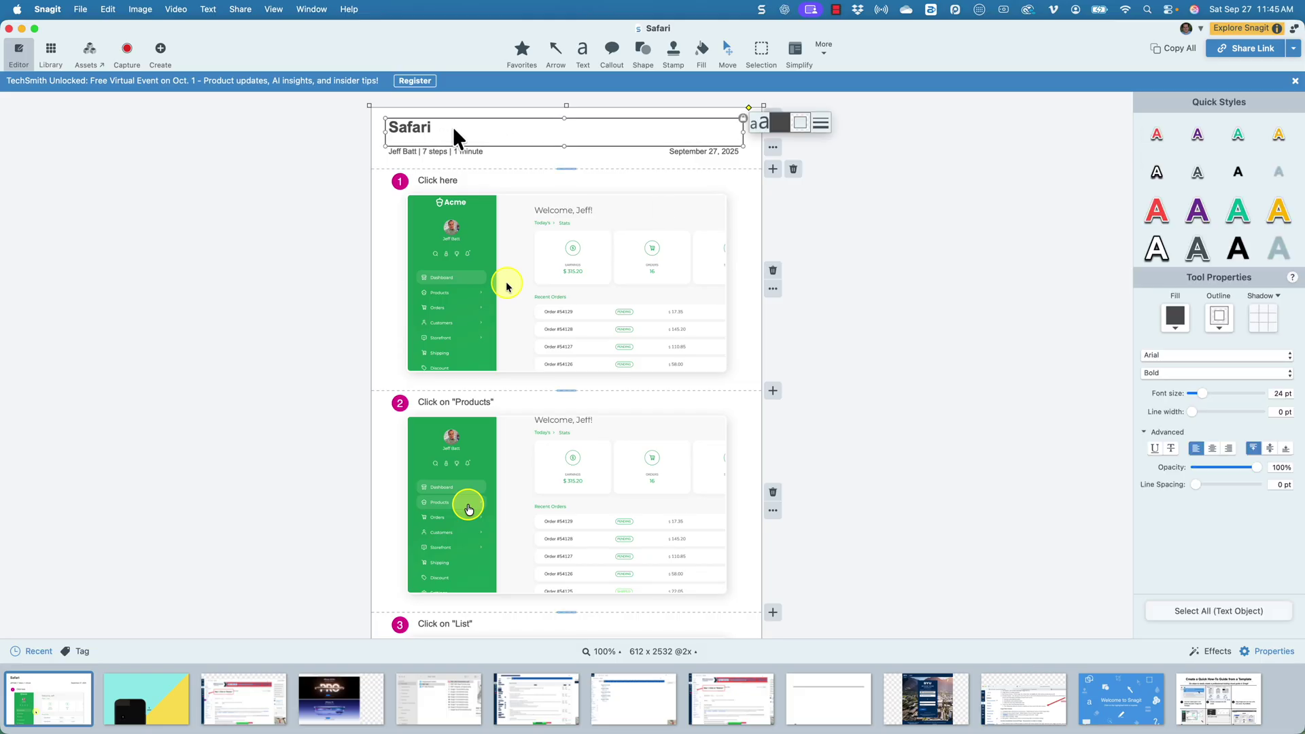
click(447, 128)
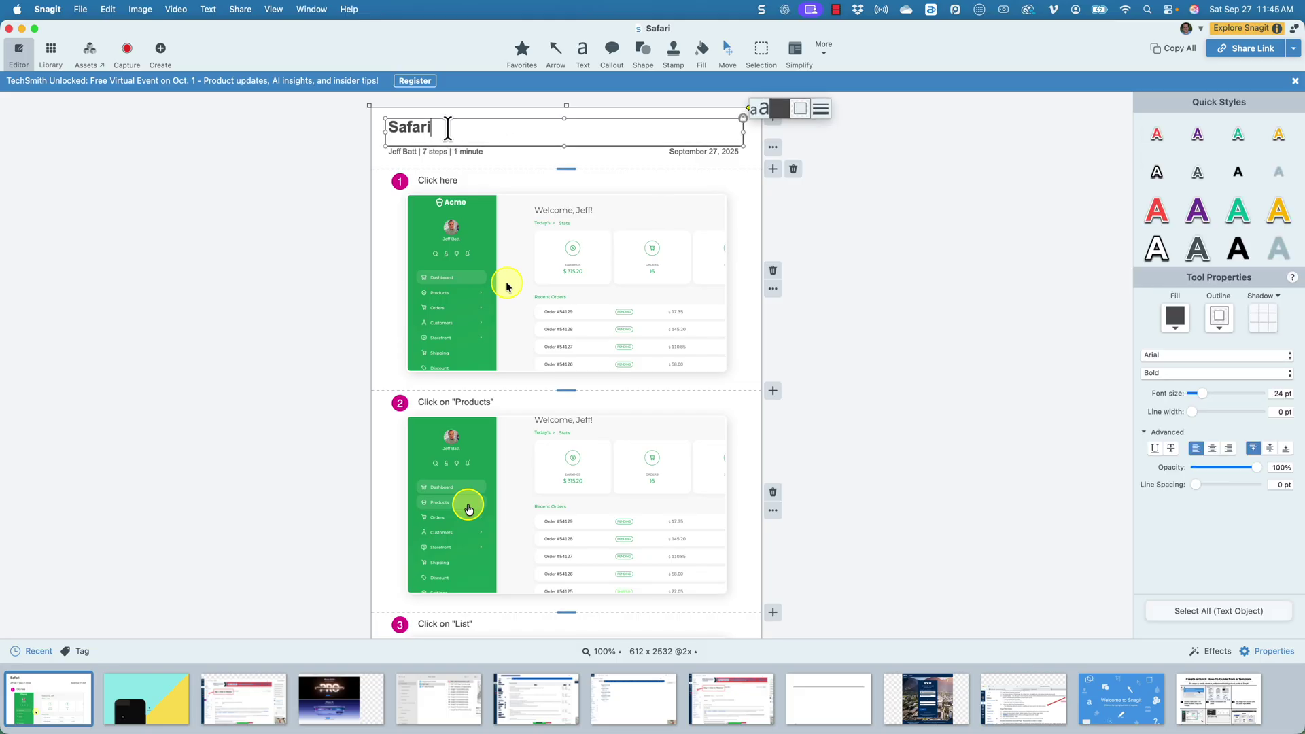
key(BackSpace)
key(BackSpace)
key(BackSpace)
key(BackSpace)
key(BackSpace)
key(BackSpace)
text(Update i)
text( Prod)
key(BackSpace)
key(BackSpace)
text(oduct)
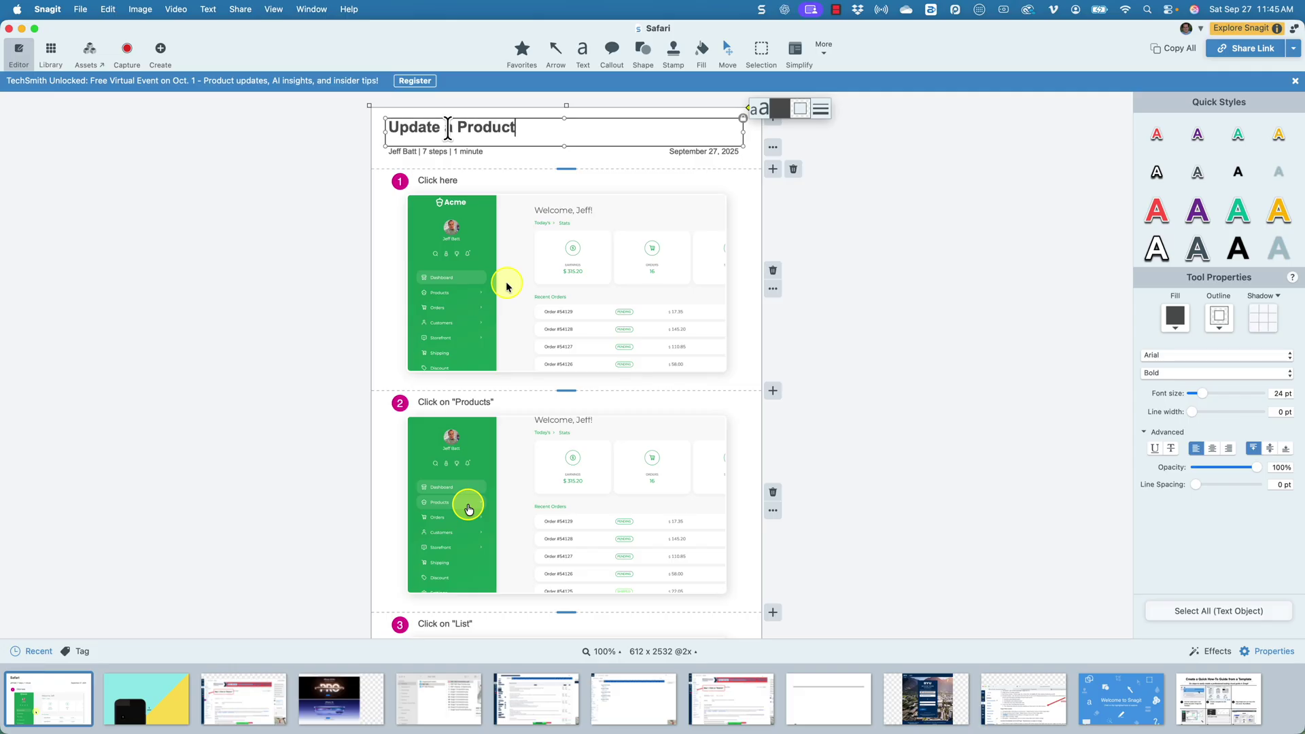
click(672, 151)
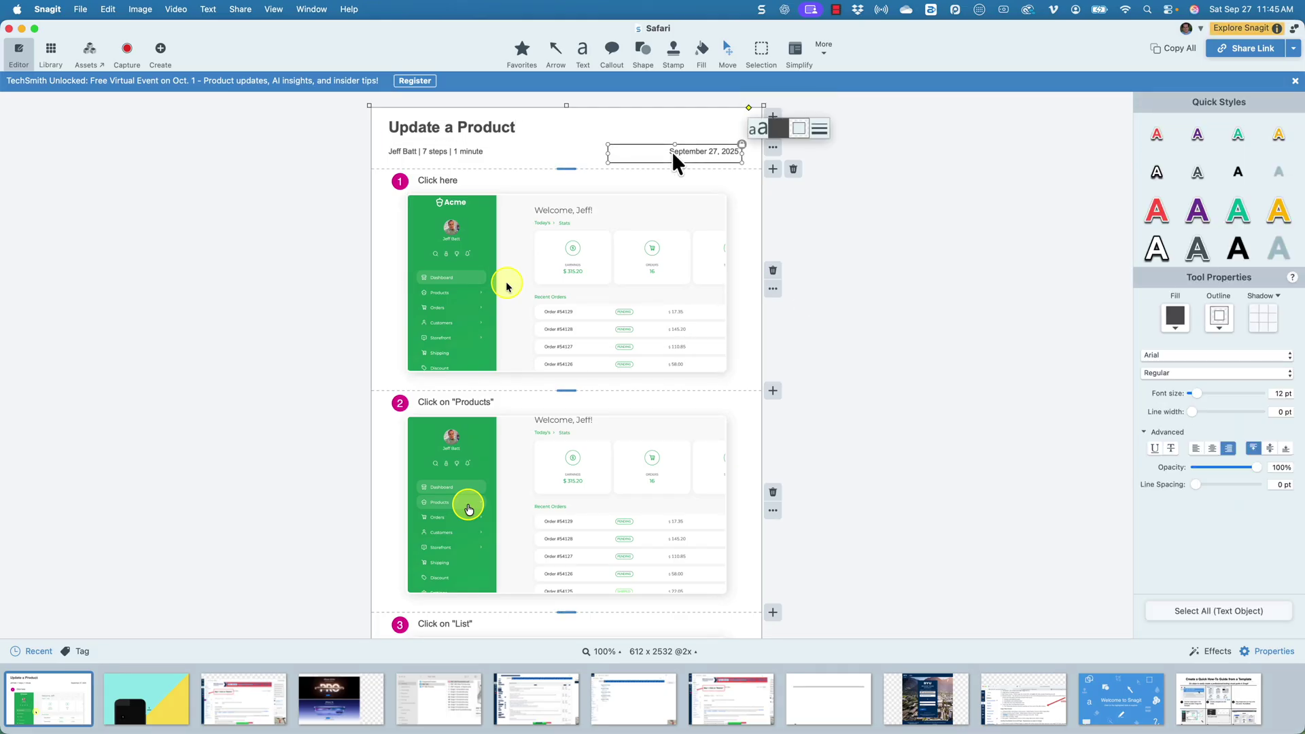
click(773, 291)
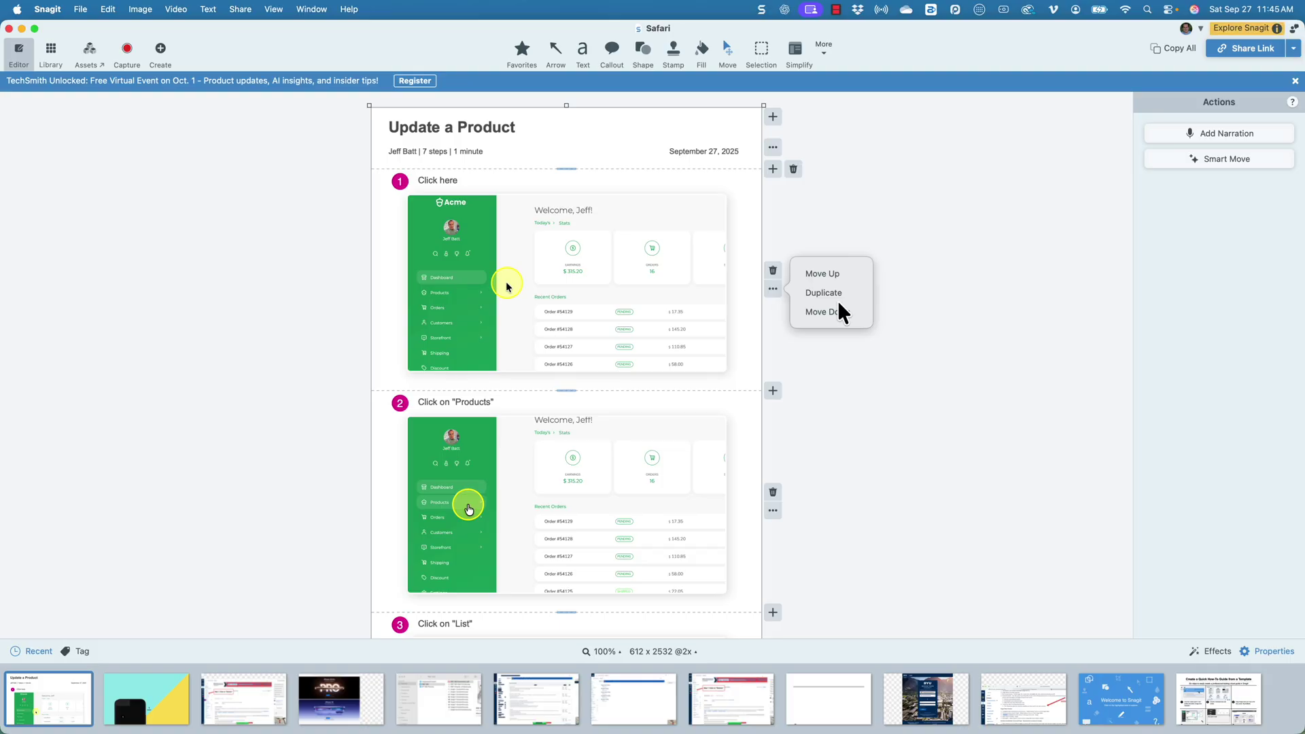
click(950, 227)
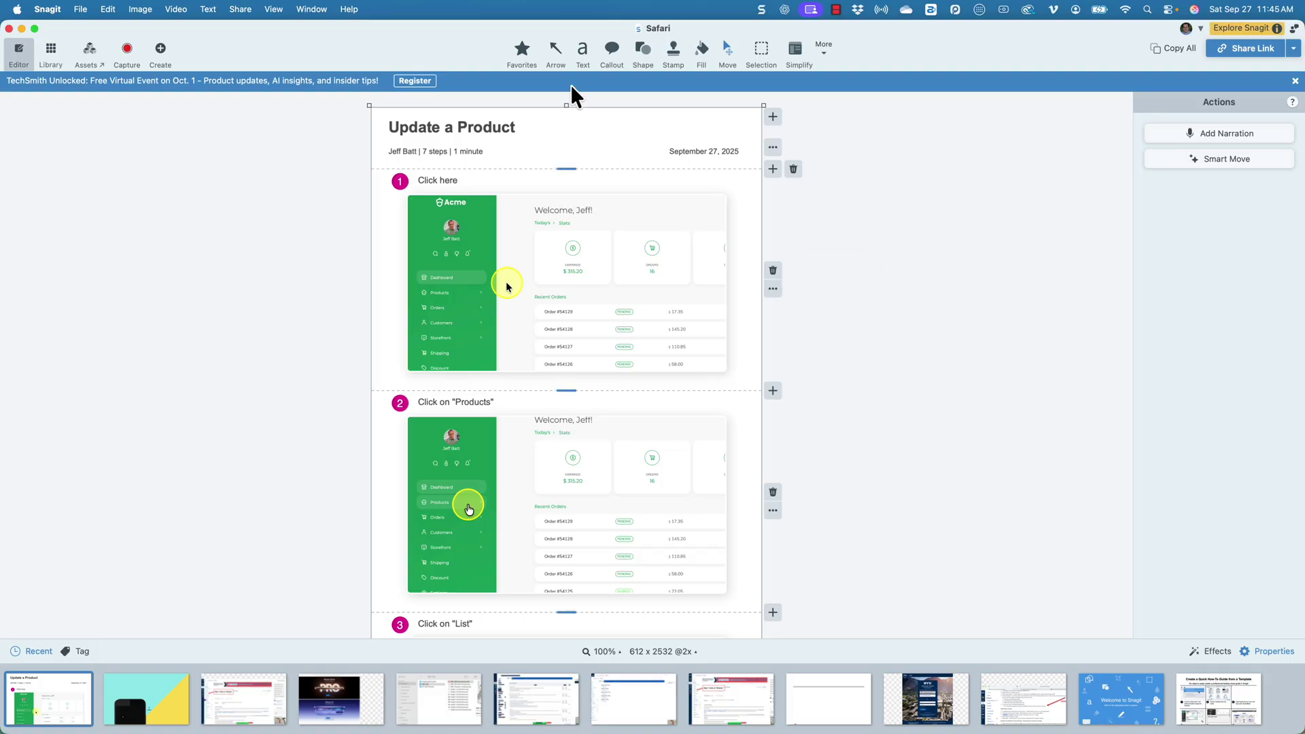
click(619, 244)
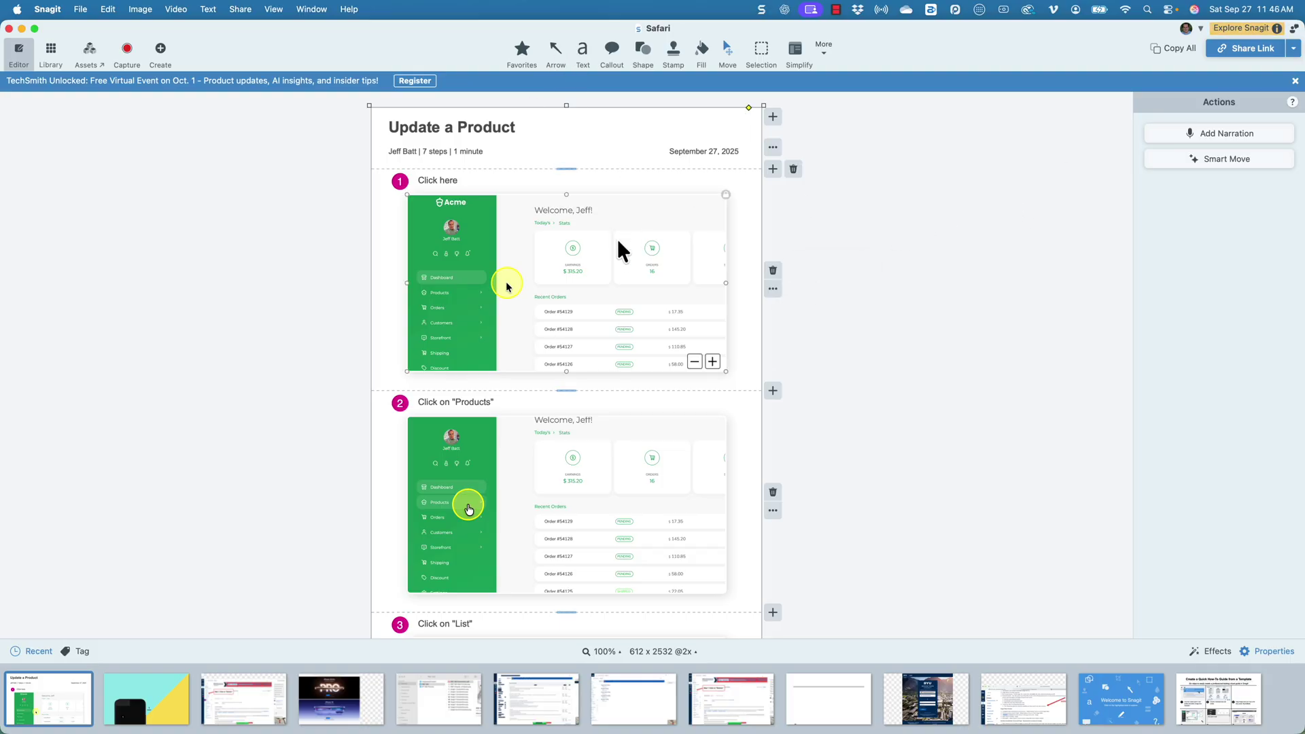
click(641, 49)
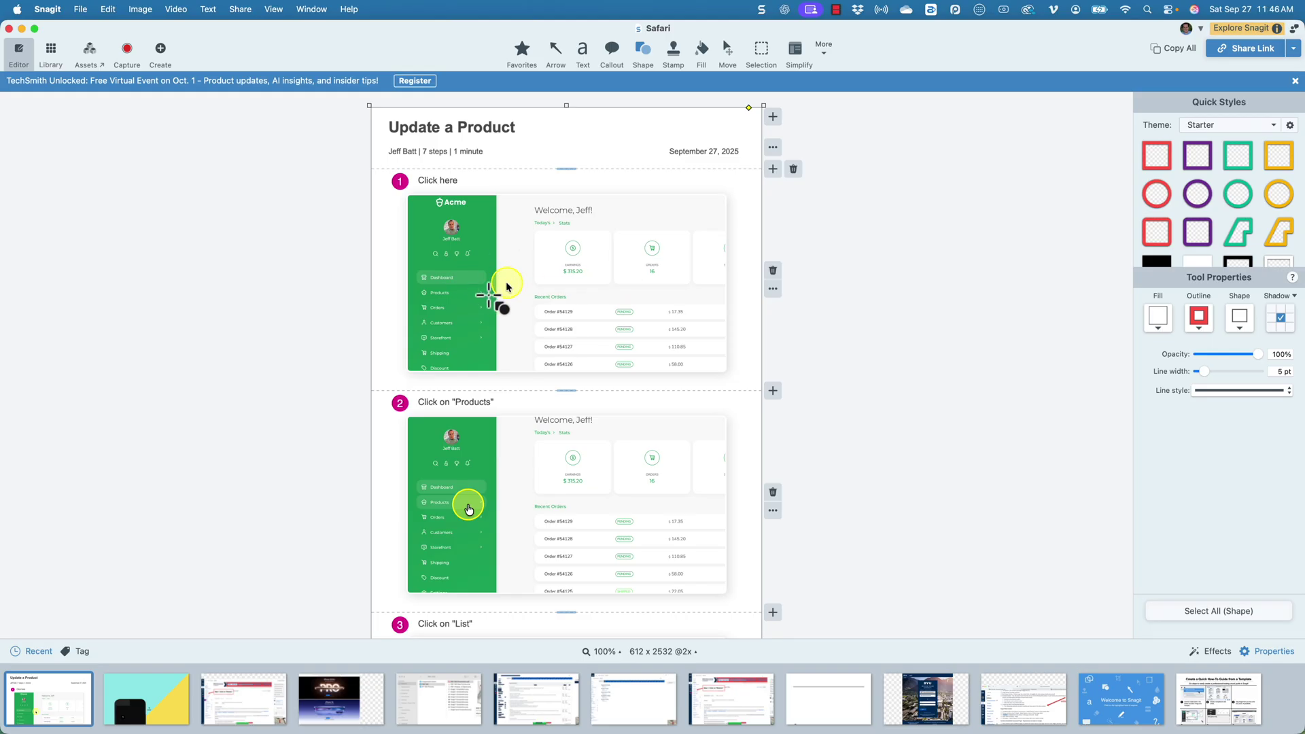
scroll(506, 285, down, 3)
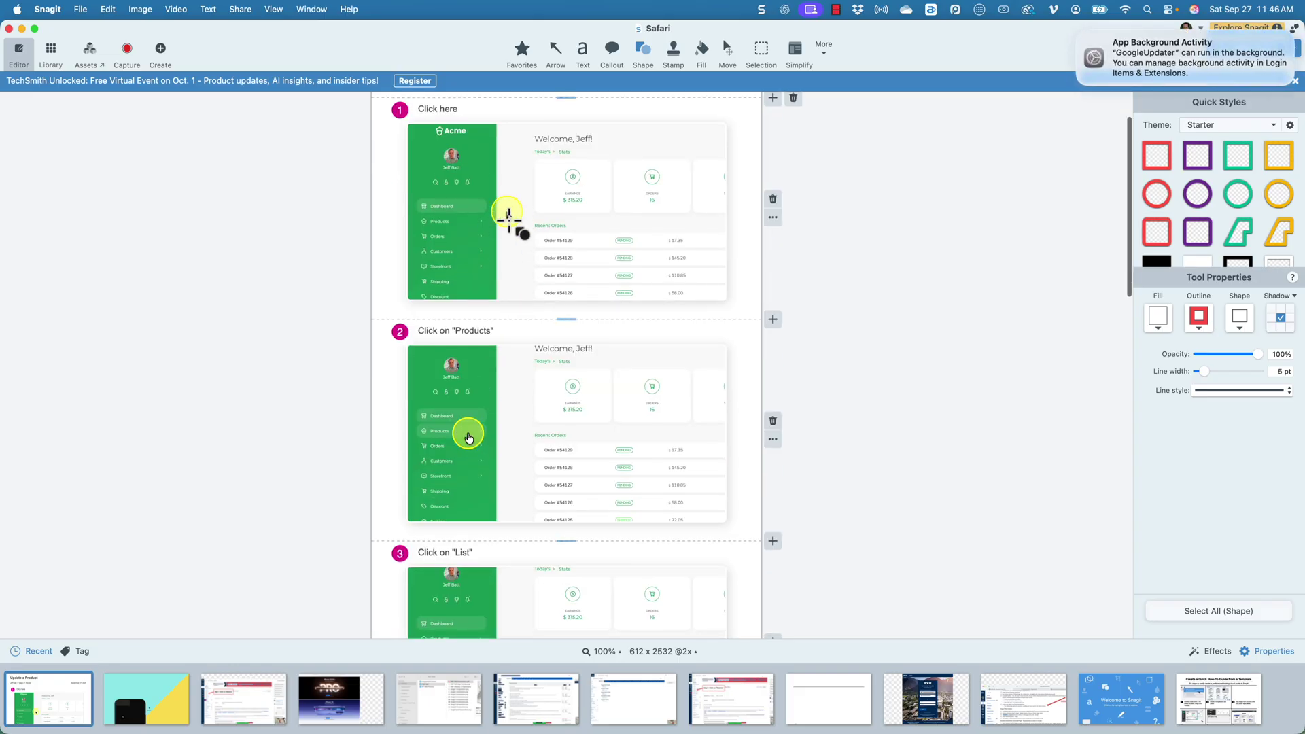
click(1077, 33)
scroll(836, 204, up, 3)
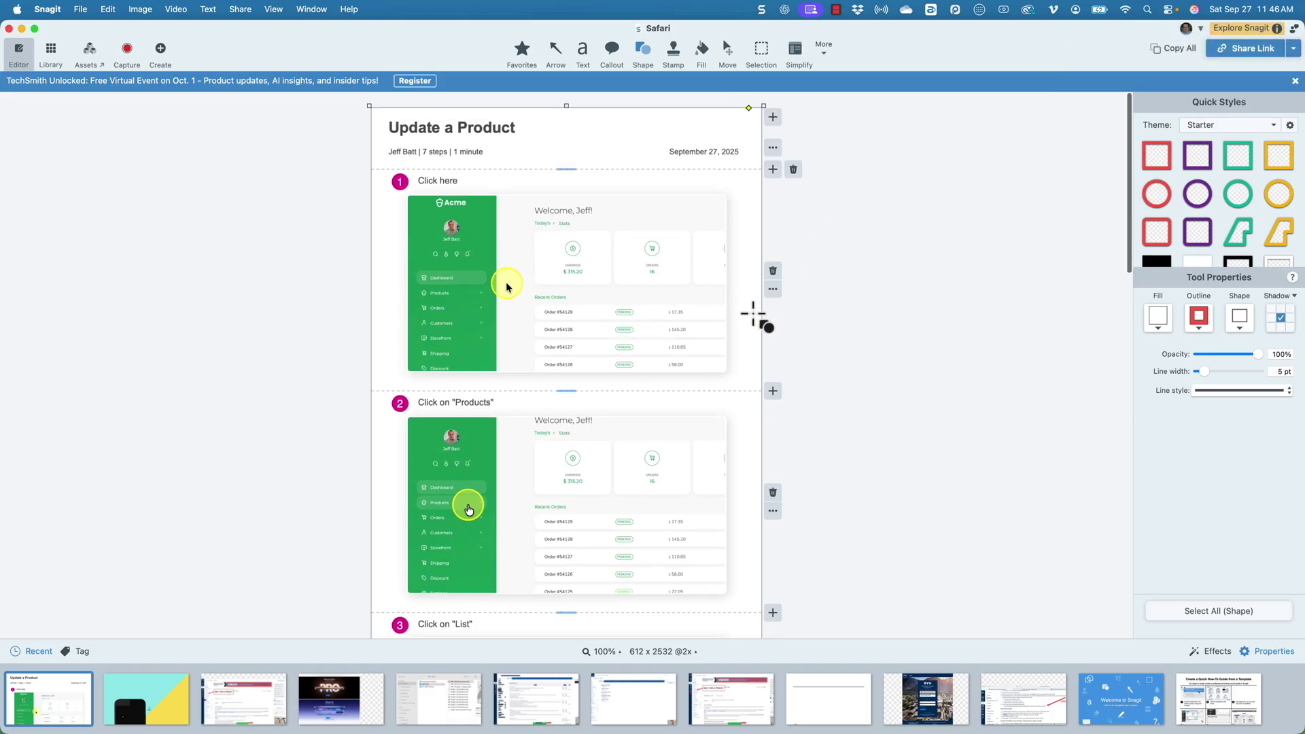
click(772, 270)
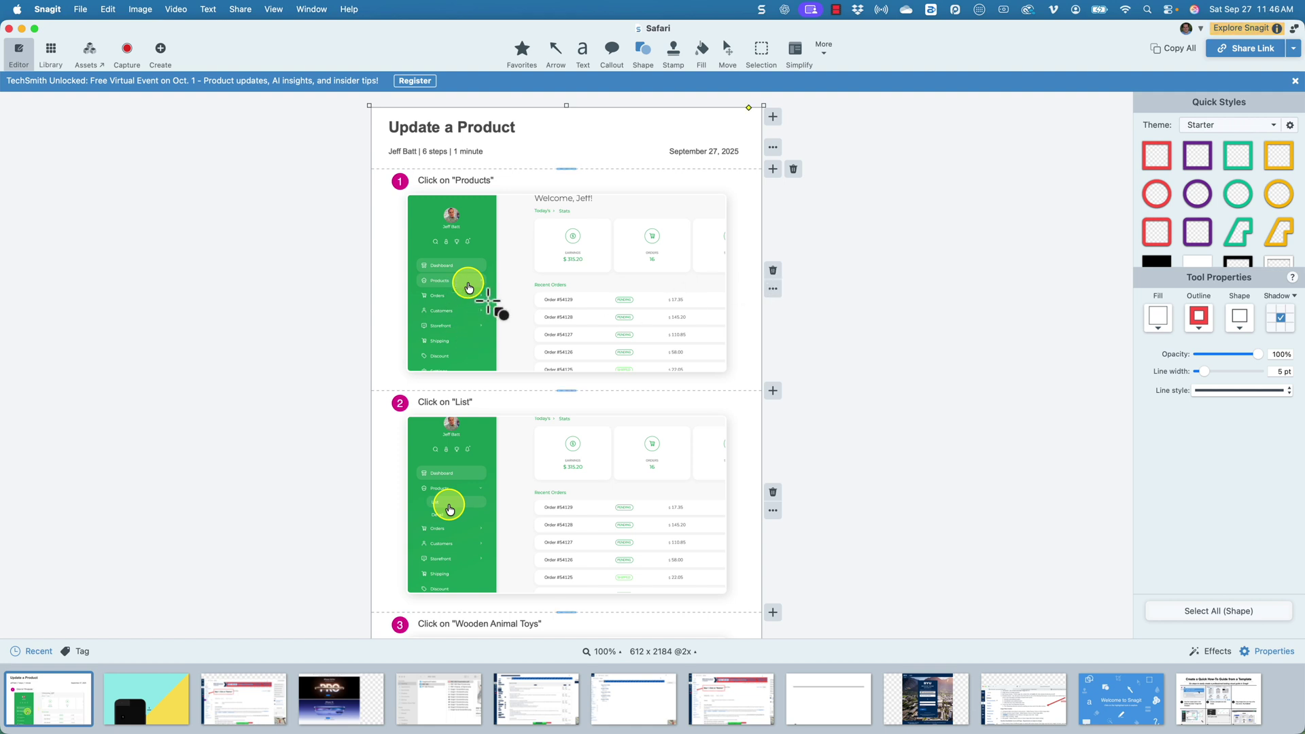
Step: Select the step 1 'Click on Products' caption, then move down through steps 2 and 3 to step 4
click(425, 182)
click(484, 182)
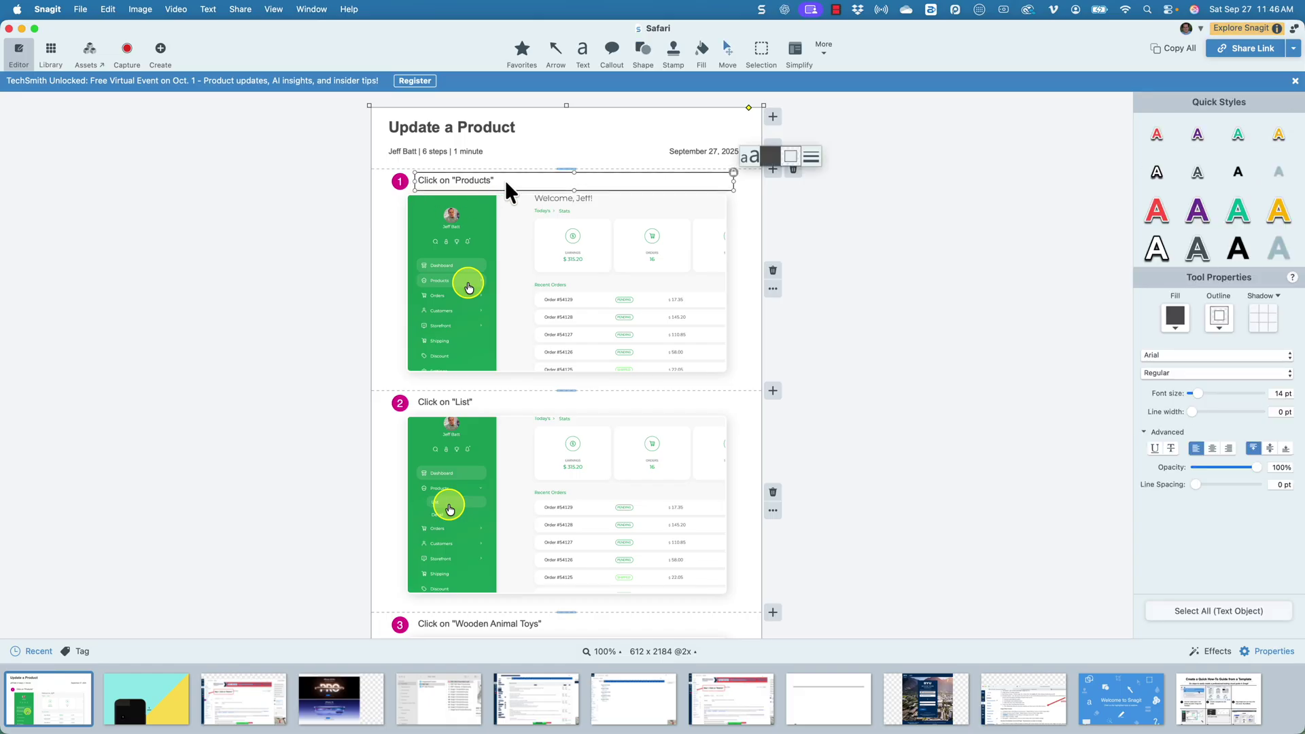
click(473, 417)
scroll(473, 418, down, 5)
click(473, 409)
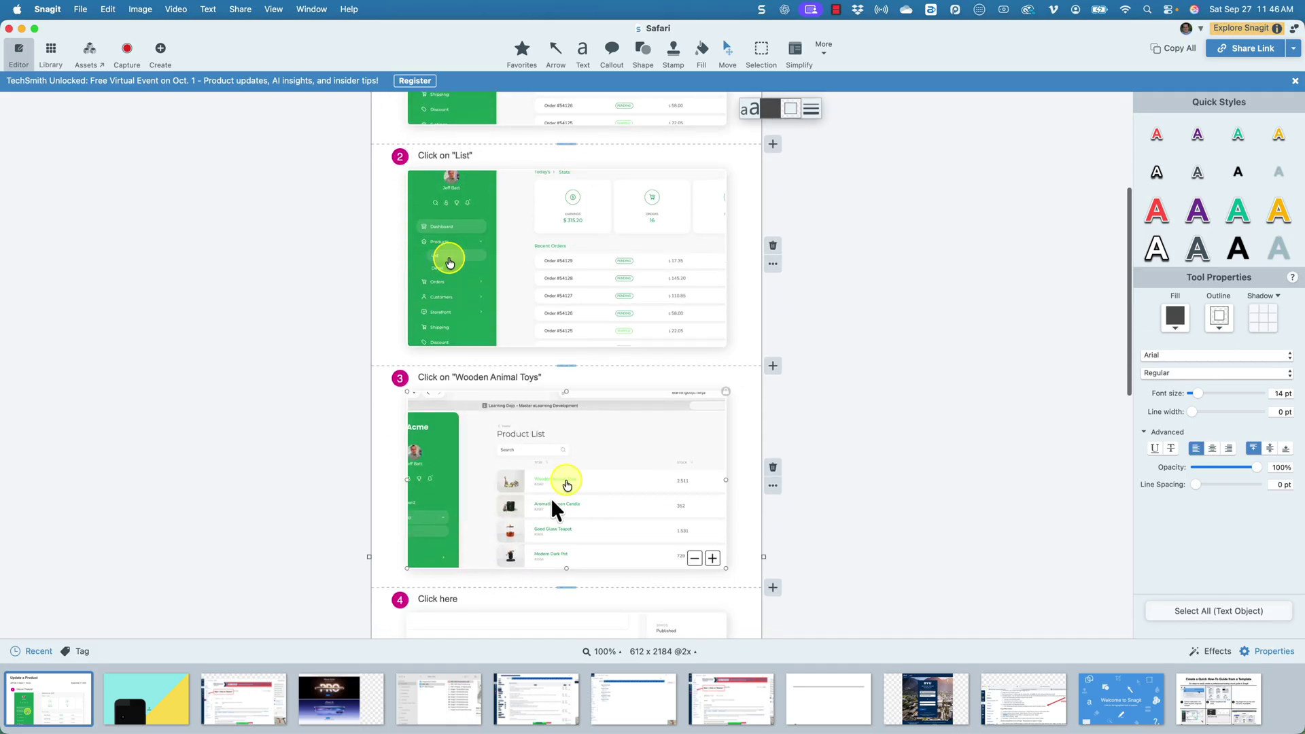
scroll(564, 480, down, 3)
click(568, 487)
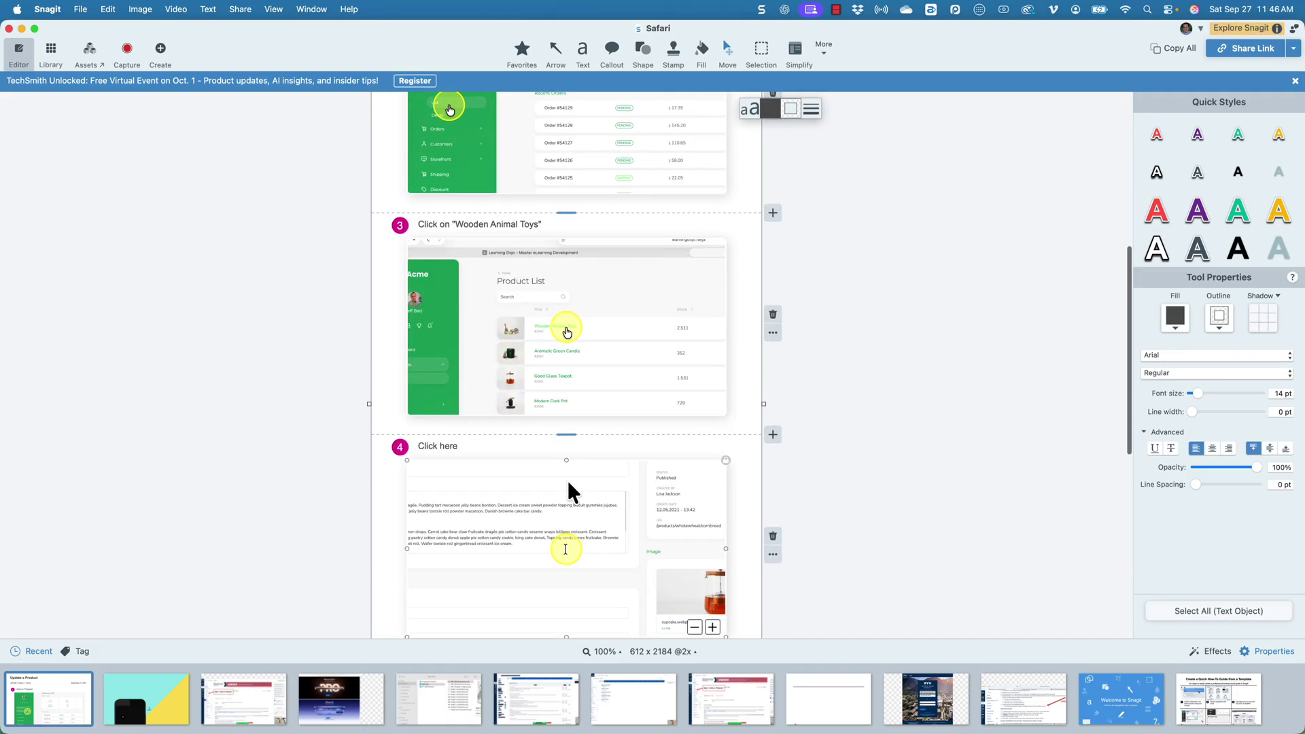
Step: Change step 4's caption to 'Click inside of the text field and make your updates'
click(443, 452)
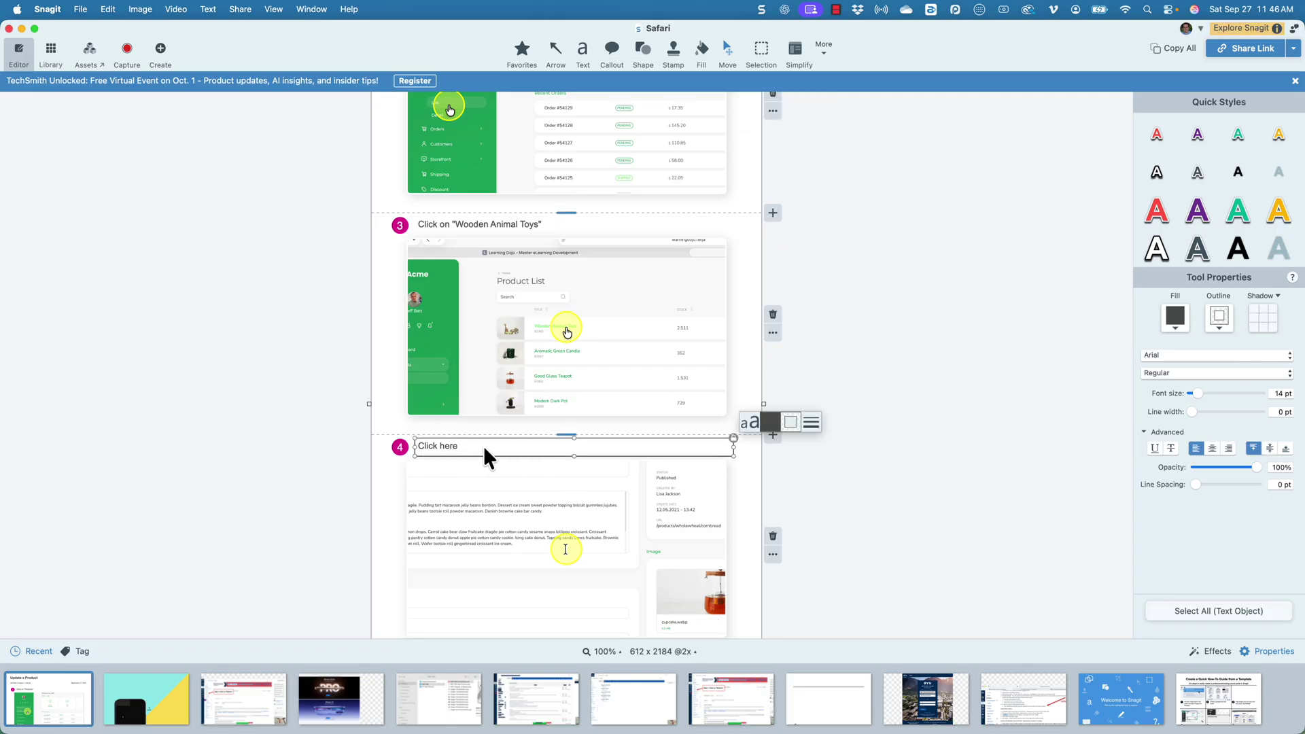
key(BackSpace)
text(inside of the text field and make your updates)
scroll(689, 499, down, 4)
click(676, 469)
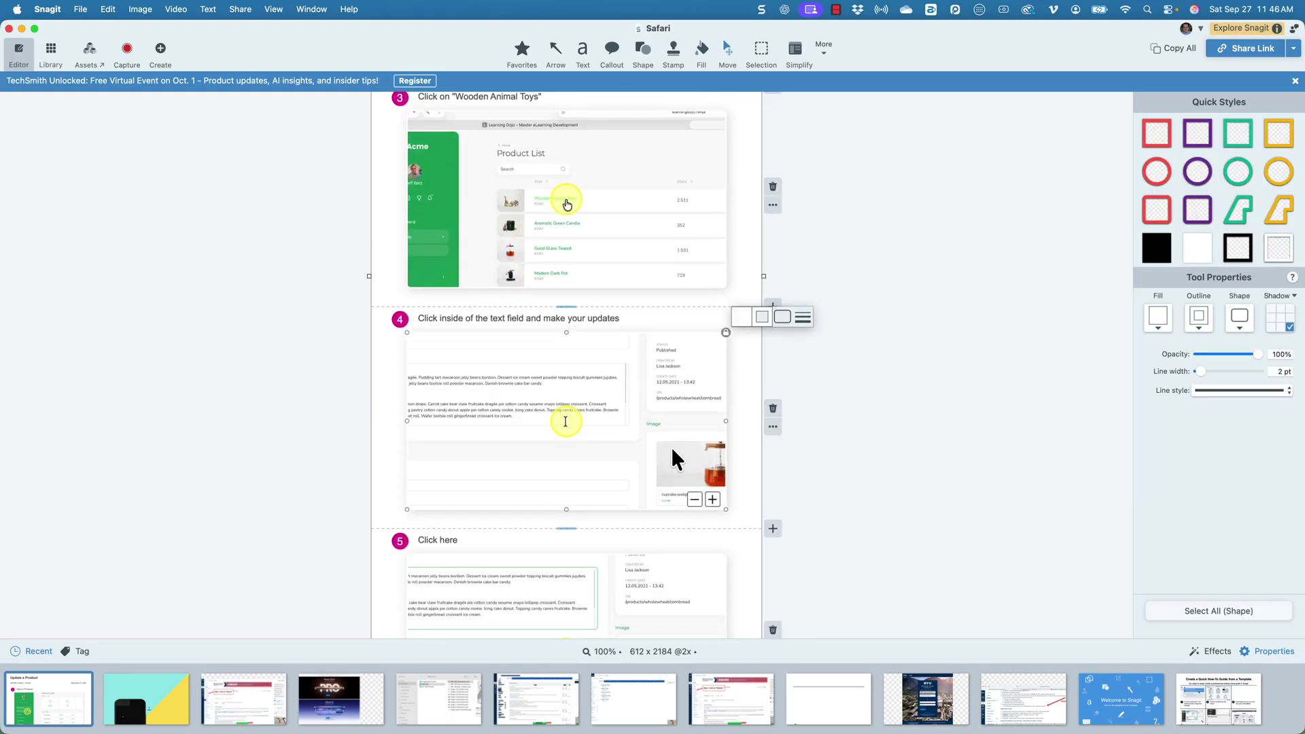
Step: Zoom out step 4's screenshot and shift it so the Details field fills the frame
click(694, 501)
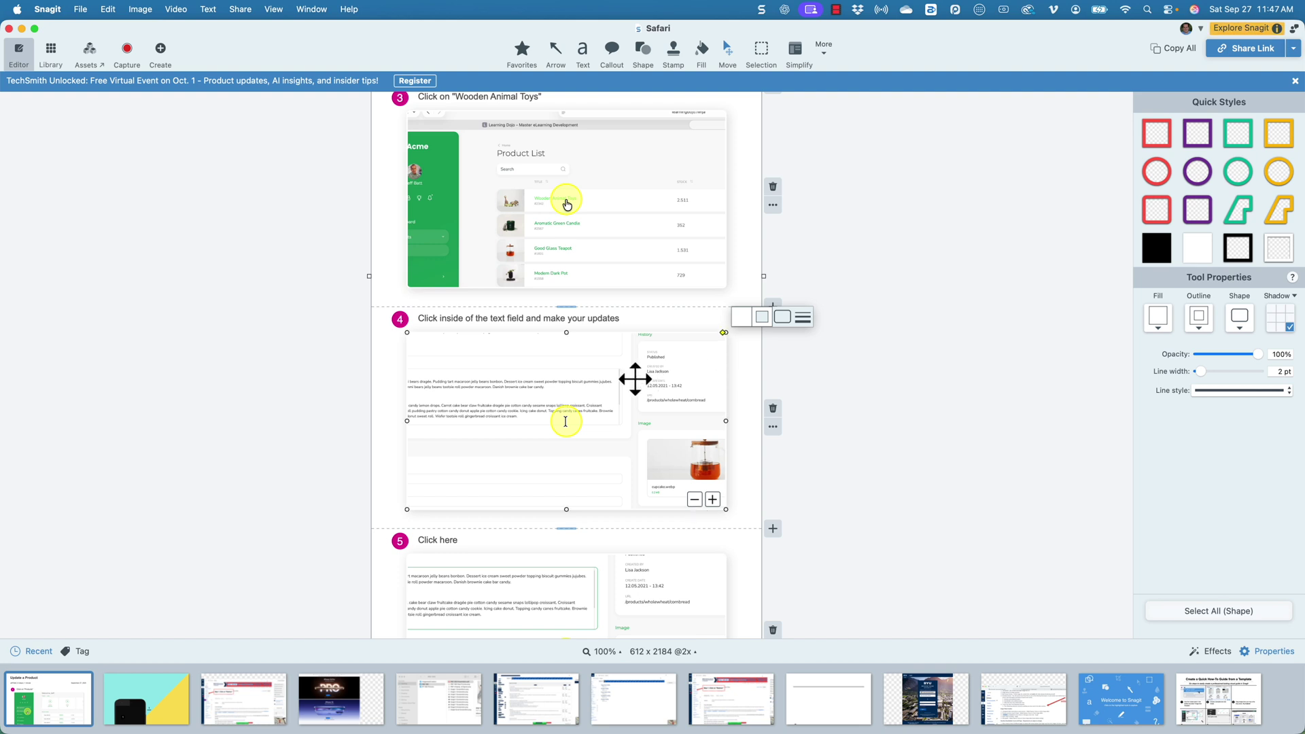
drag(605, 379, 607, 378)
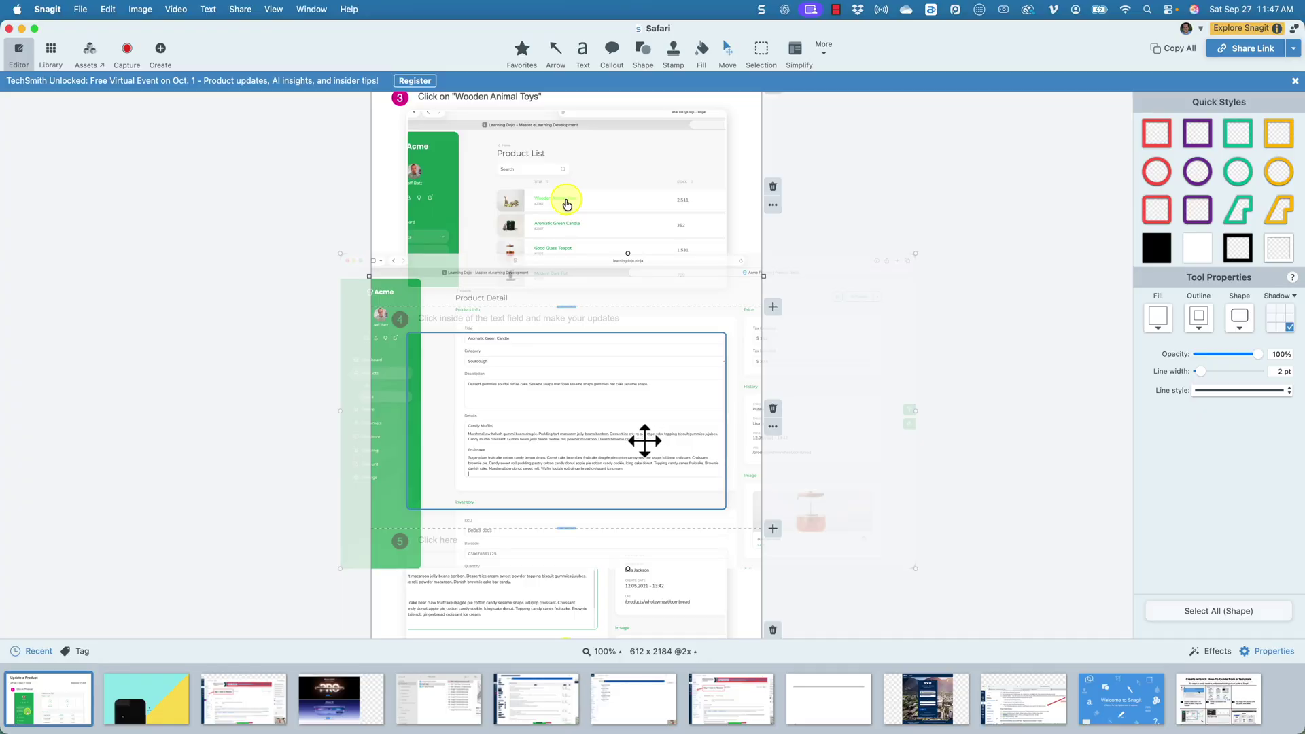
drag(645, 441, 609, 424)
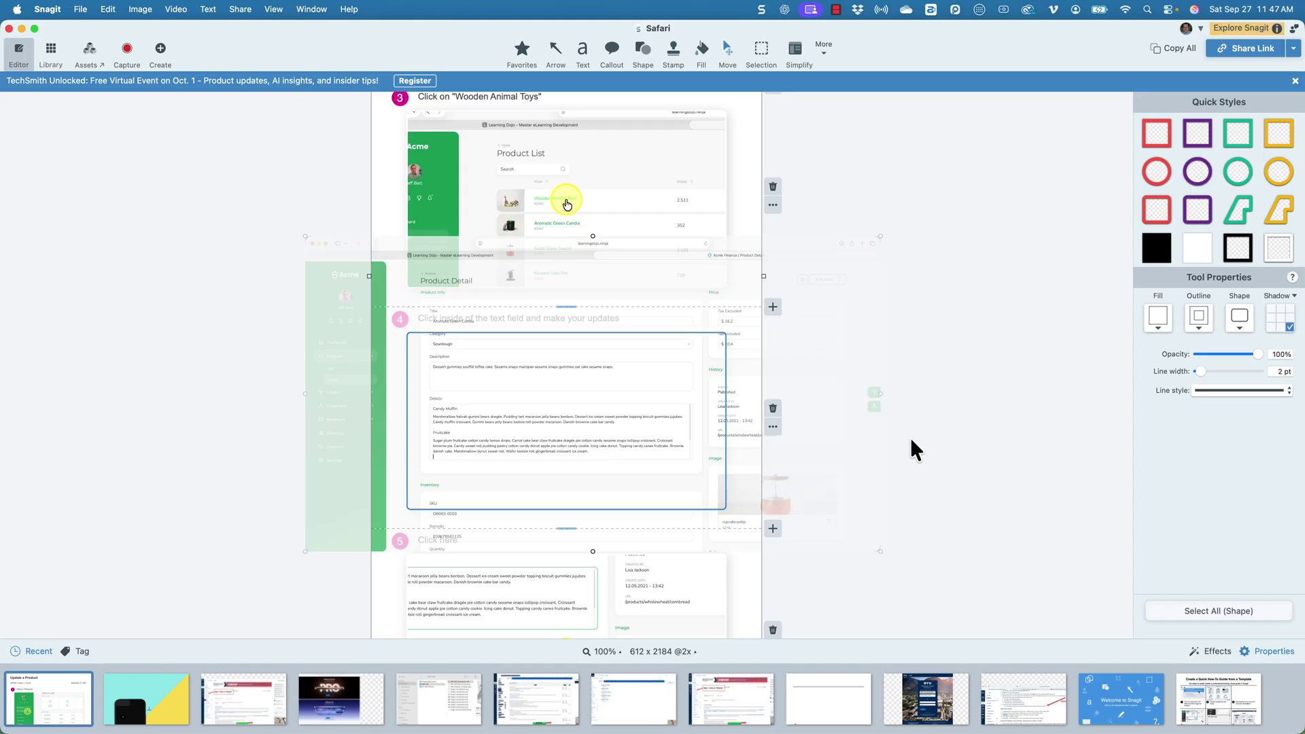
click(934, 440)
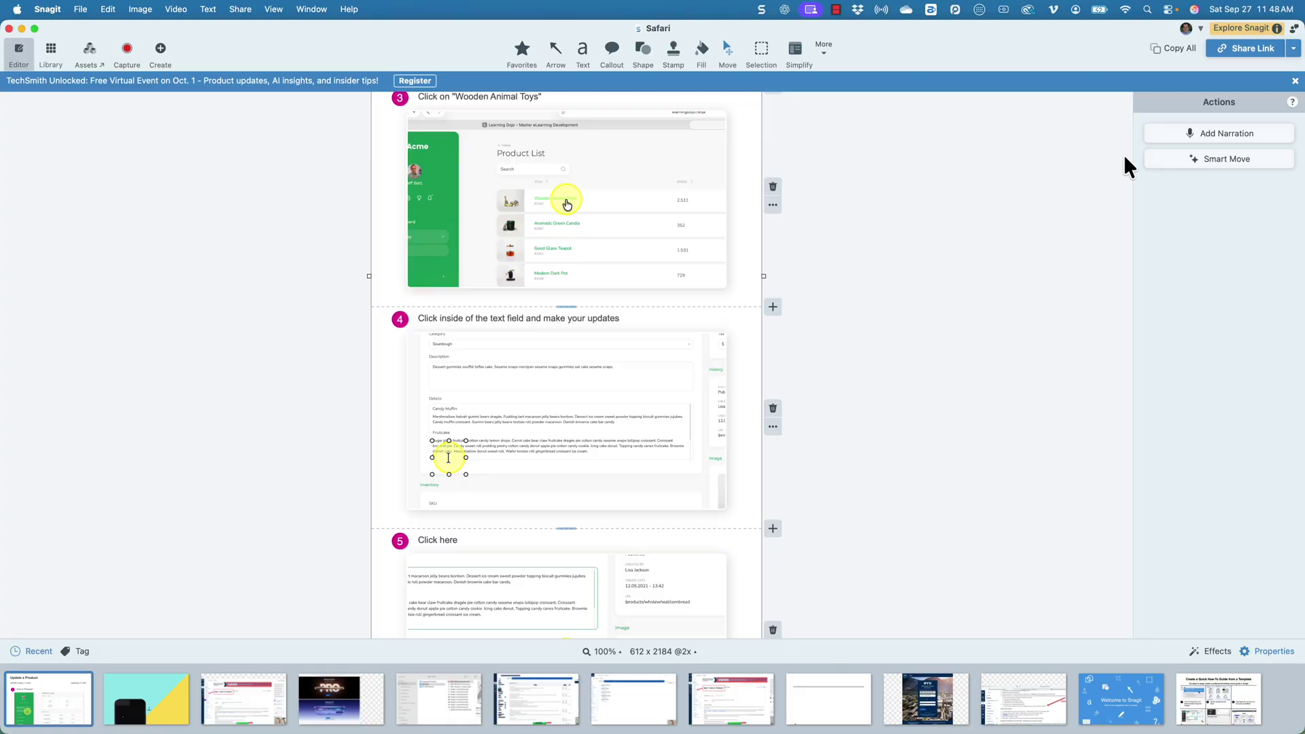
click(1294, 53)
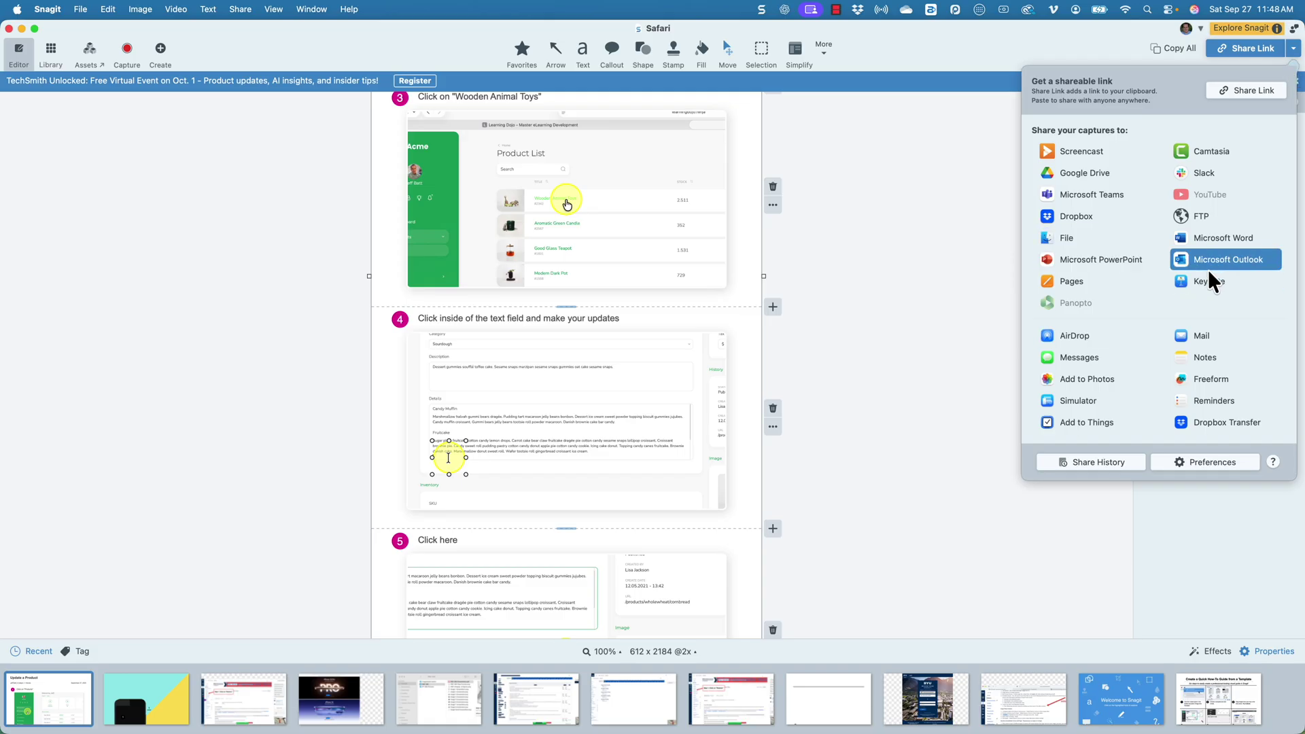
Step: Close the share list and keep png as the format in File > Export > Batch Export
click(1058, 289)
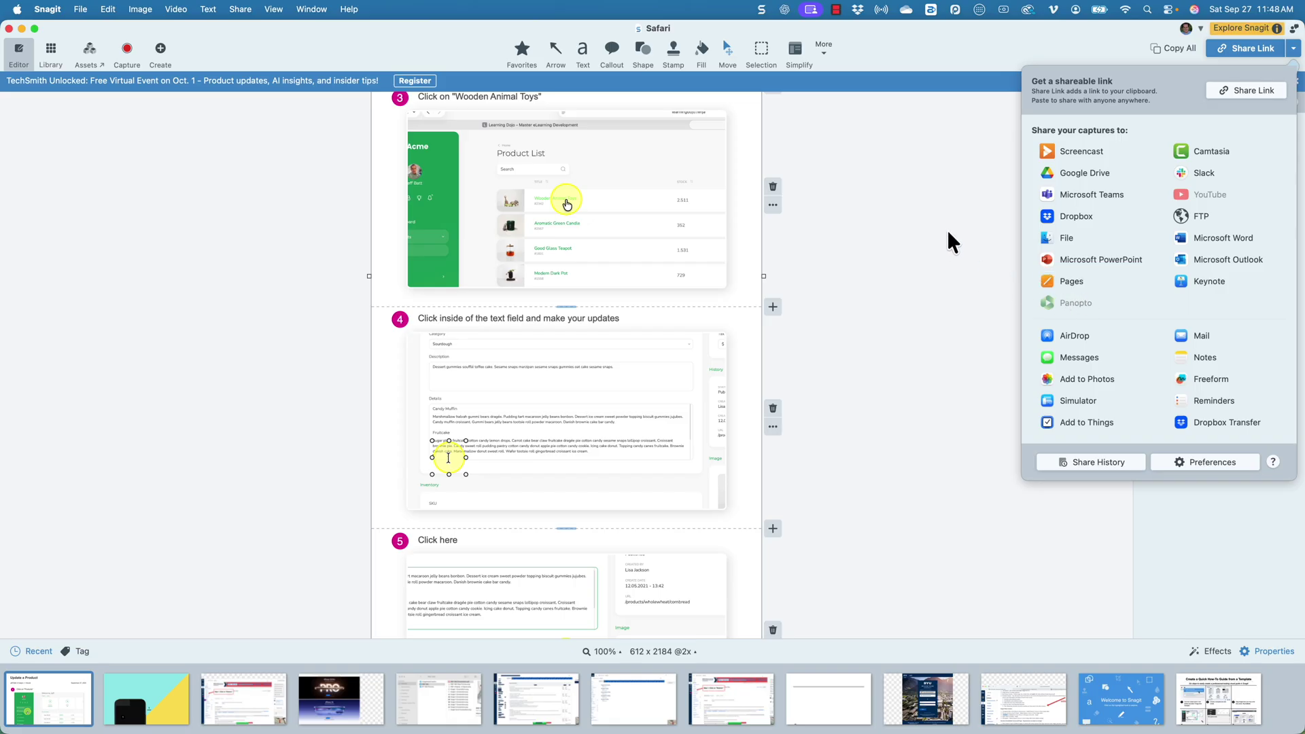
click(752, 534)
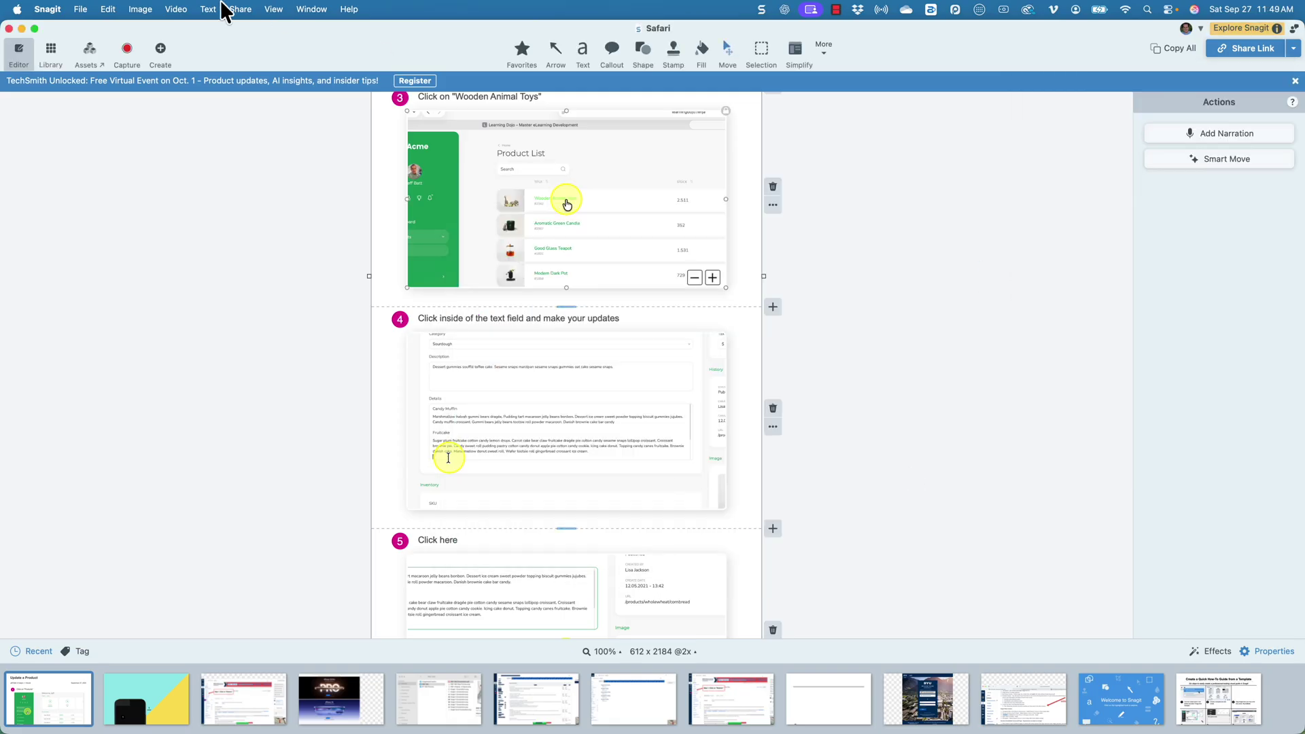
click(78, 10)
mouse_move(141, 275)
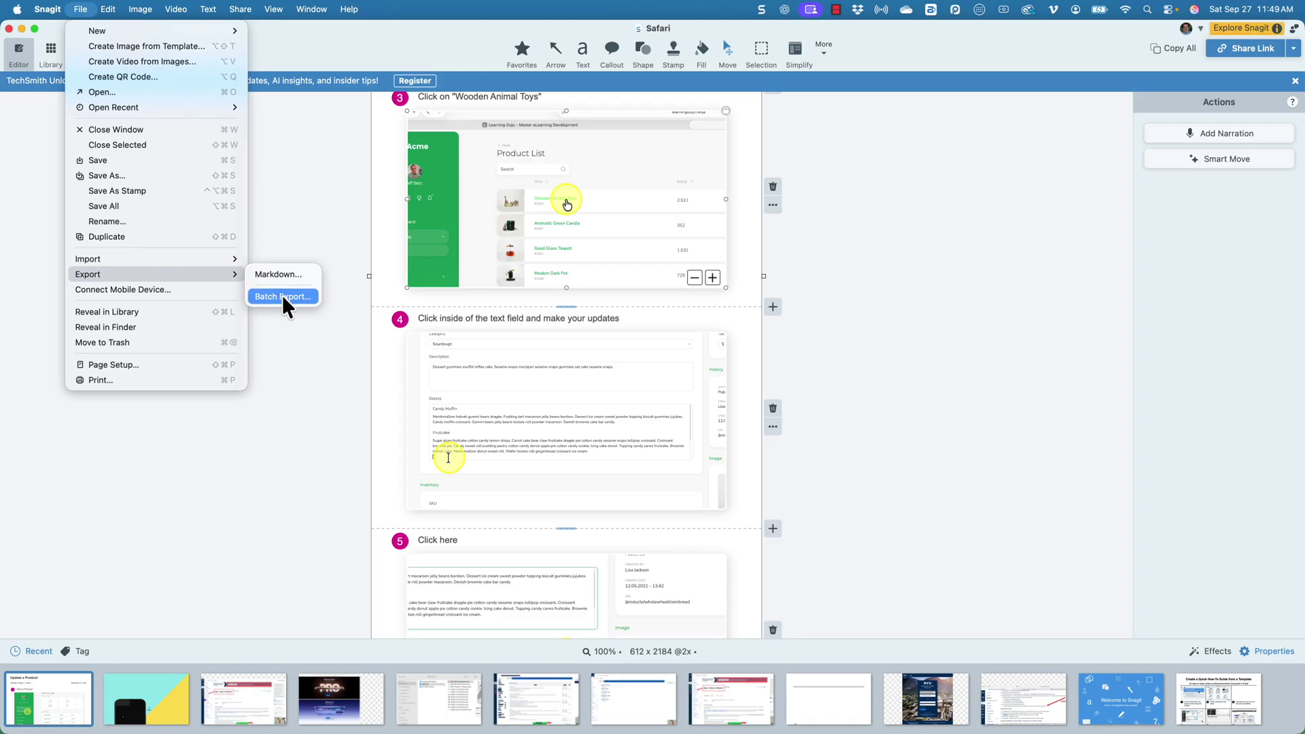
click(283, 297)
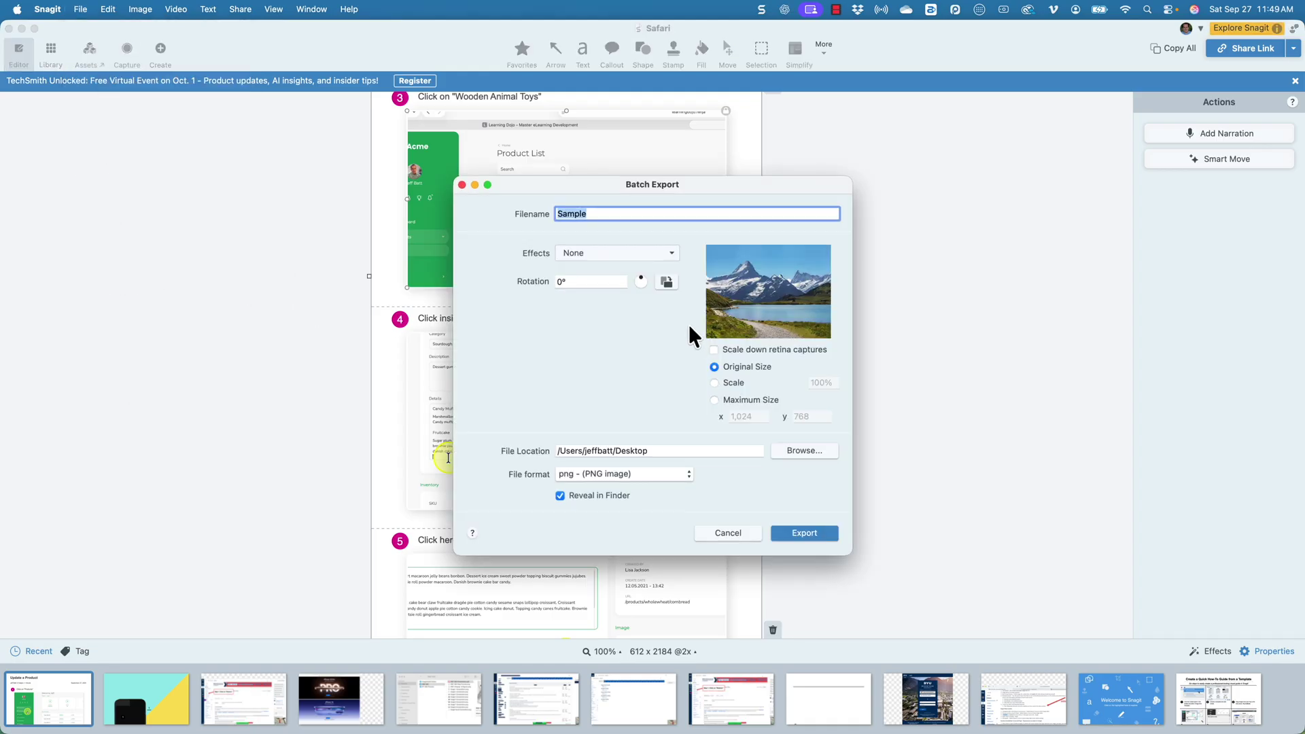
click(681, 474)
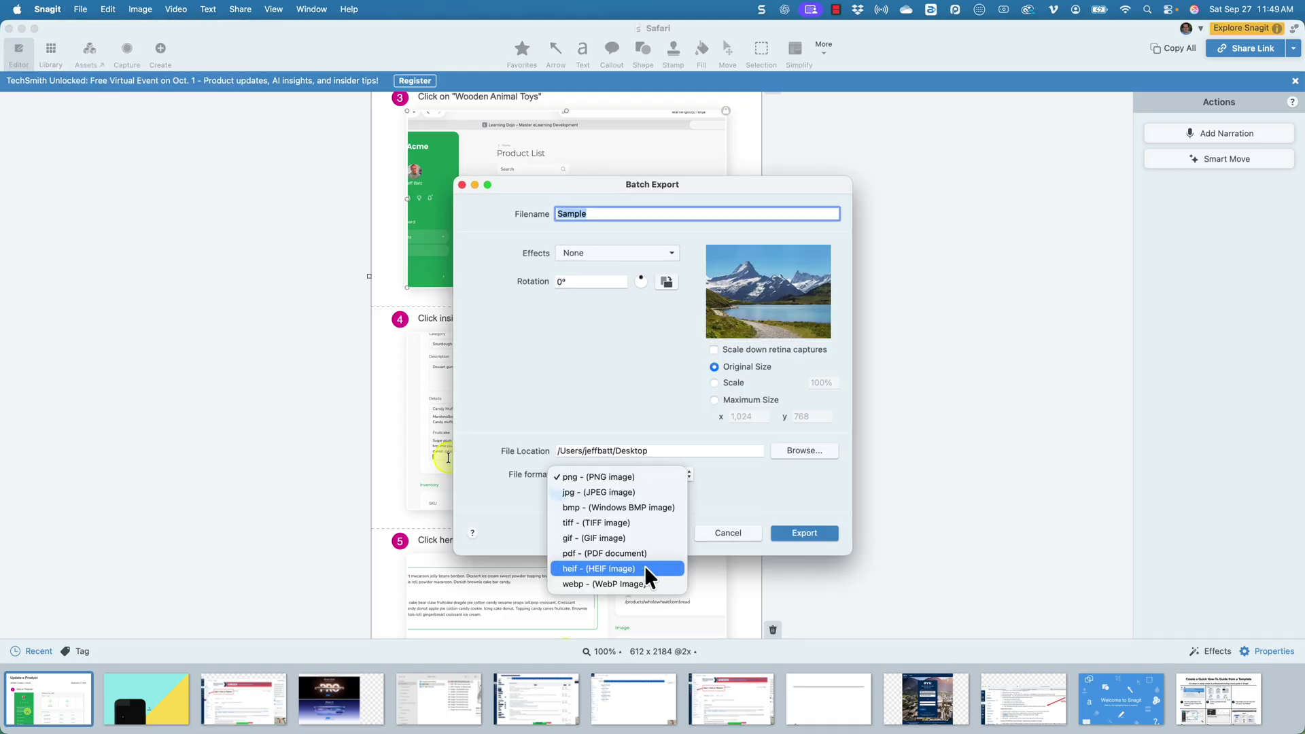
click(687, 466)
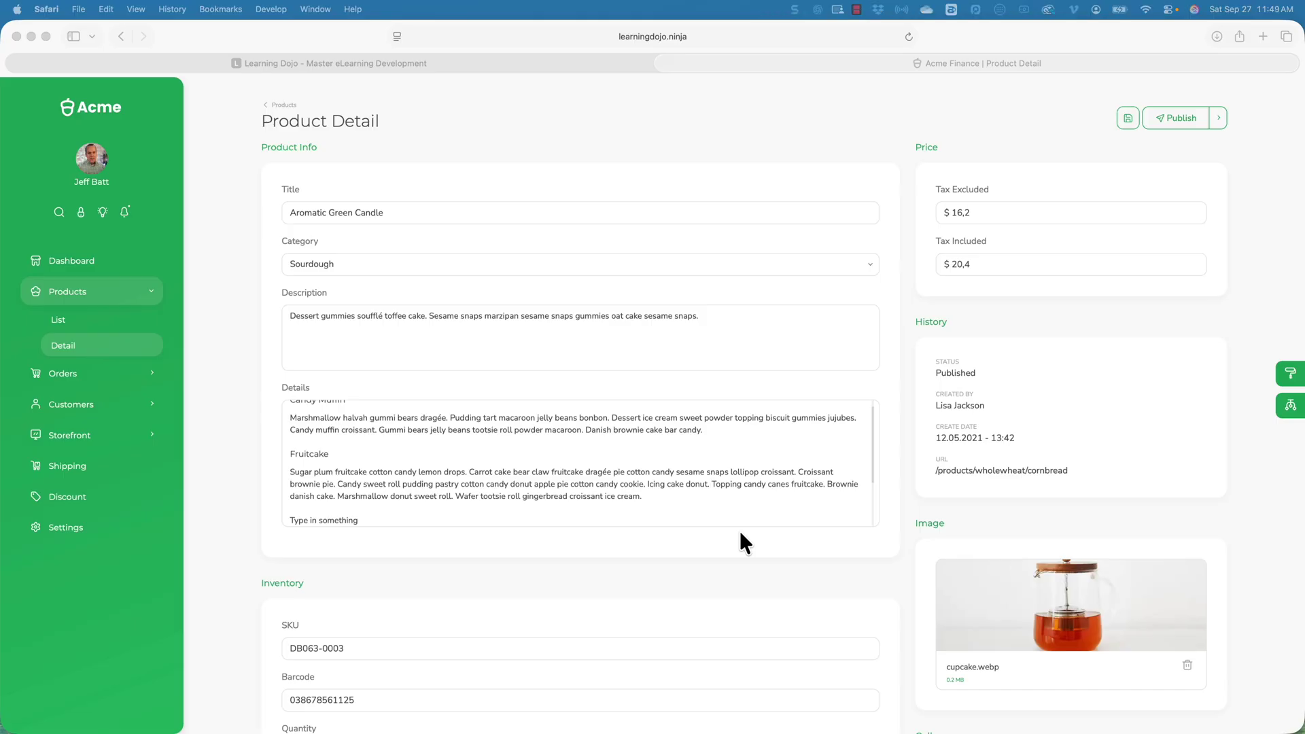
Step: Switch to the Learning Dojo tab and browse its Apps and Courses menus
click(467, 63)
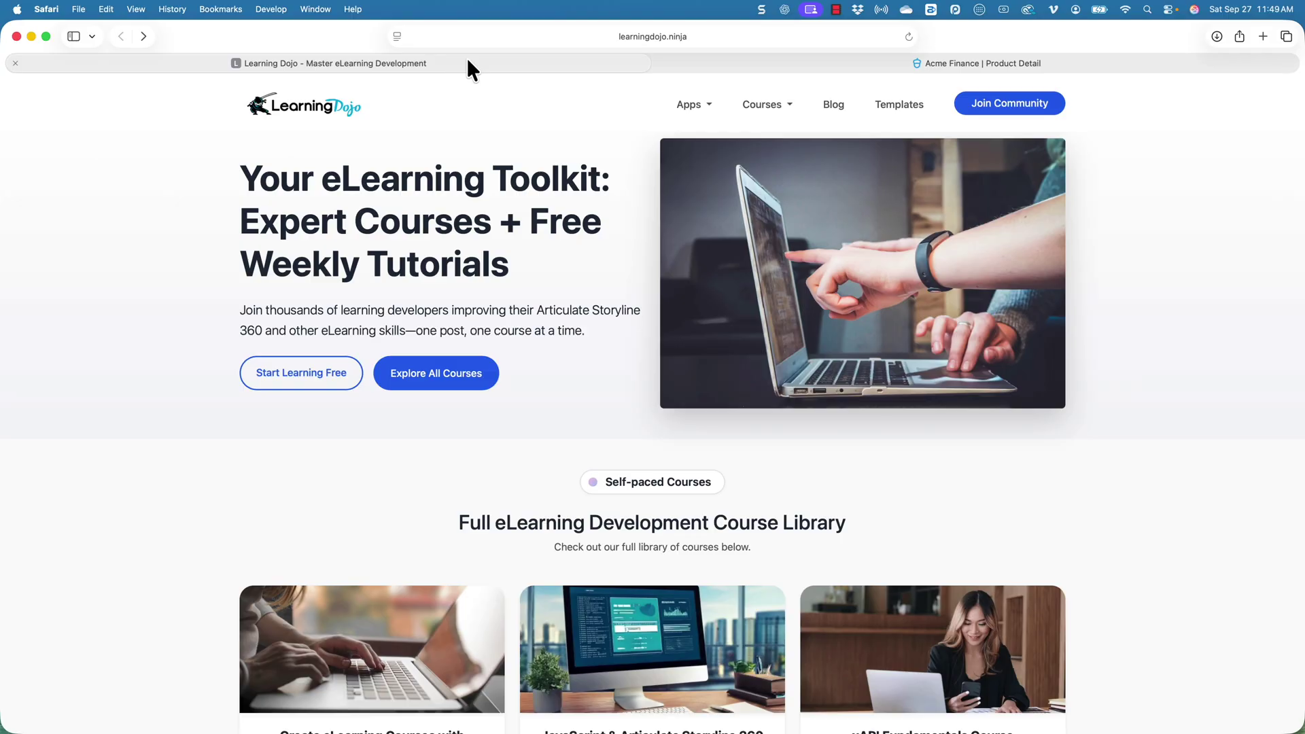
click(688, 108)
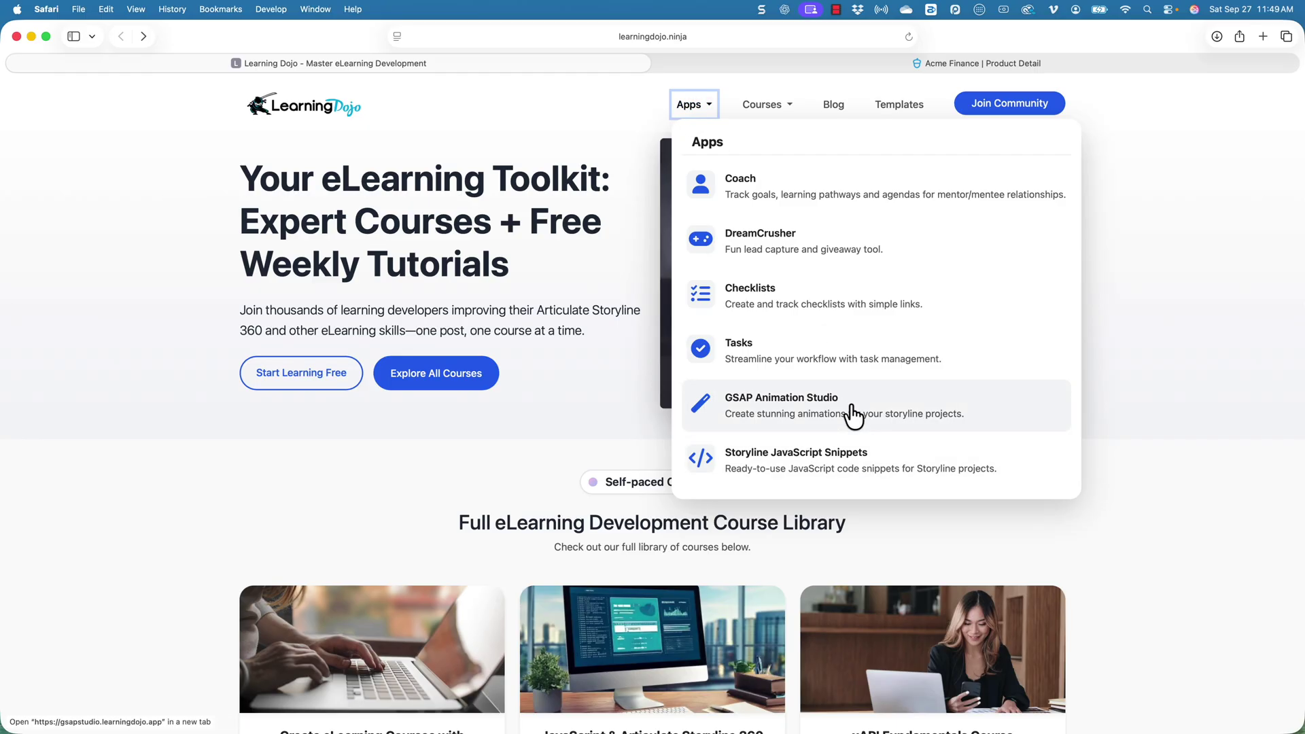
click(766, 106)
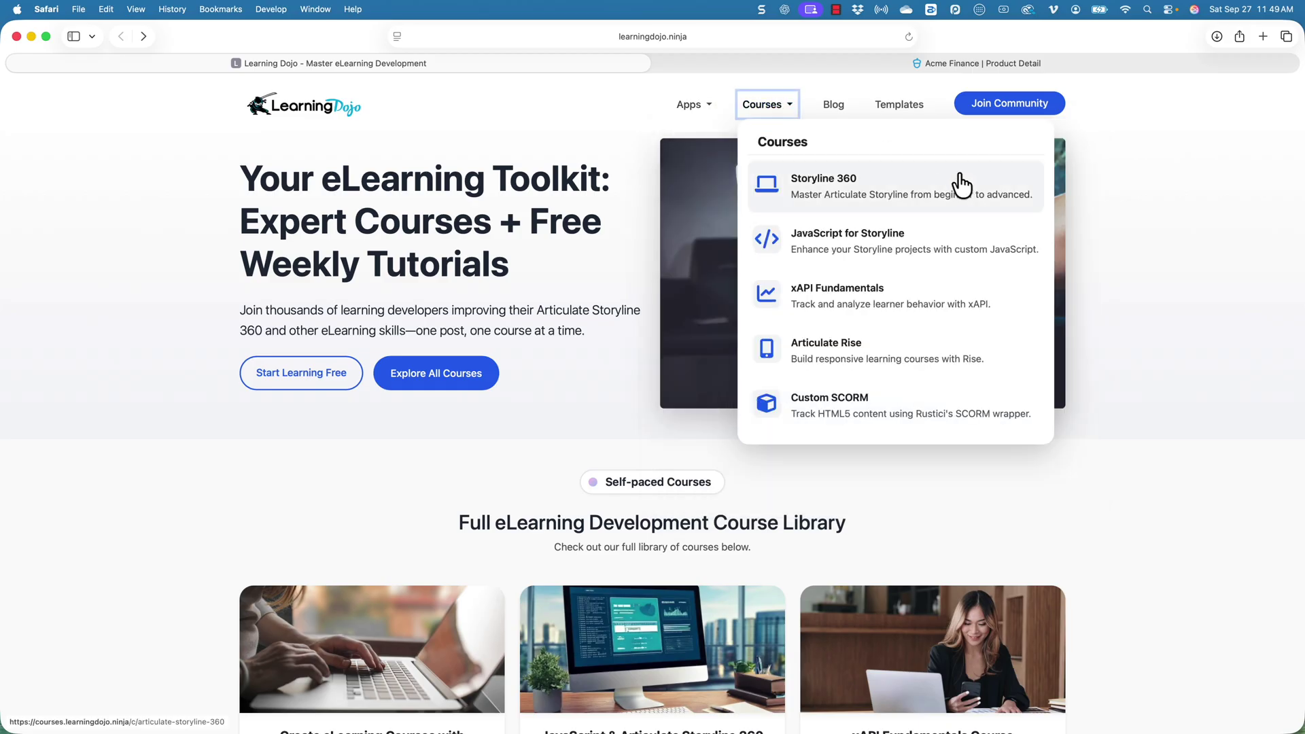